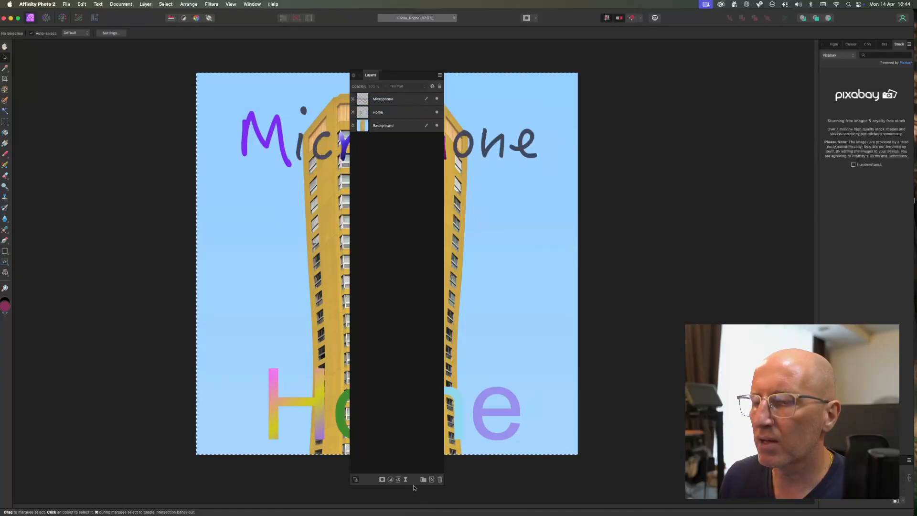
Shorten and reposition the Layers panel, and hide the Microphone and Home layers
{"action": "left_click_drag", "start_coordinate": [415, 486], "coordinate": [411, 262]}
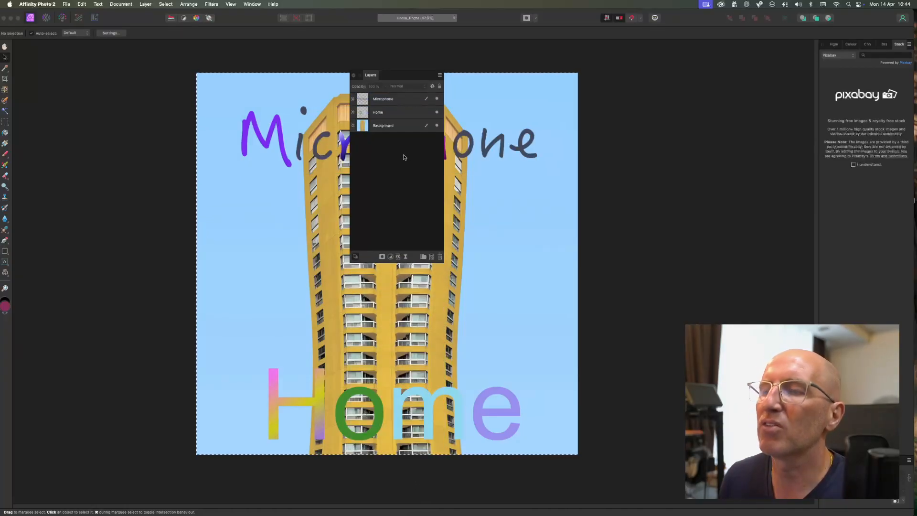
{"action": "left_click_drag", "start_coordinate": [409, 76], "coordinate": [400, 108]}
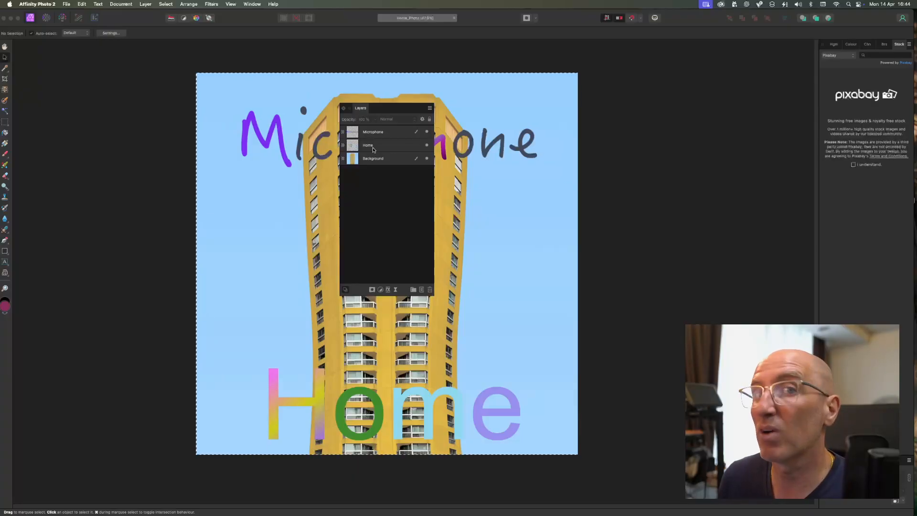
{"action": "left_click", "coordinate": [427, 132]}
{"action": "left_click", "coordinate": [428, 145]}
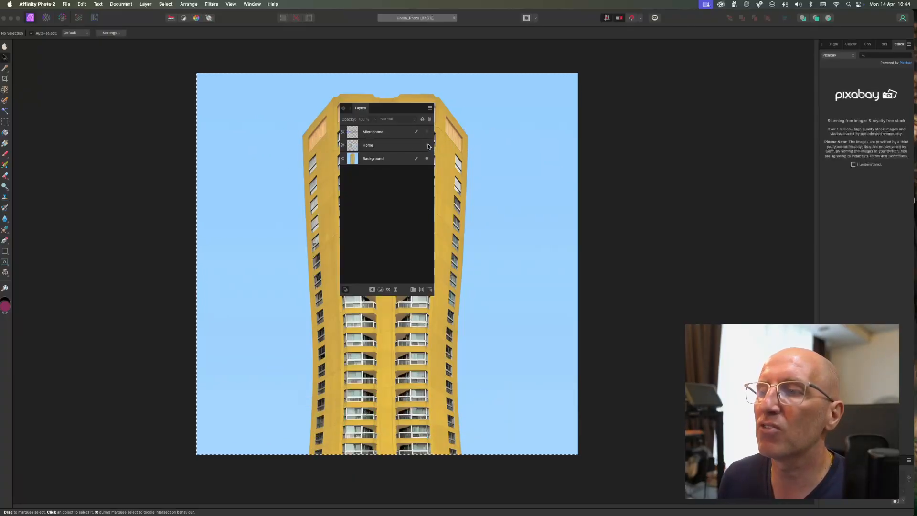
Rename the Background layer as BG and move the Layers panel clear of the image
{"action": "left_click", "coordinate": [382, 163]}
{"action": "double_click", "coordinate": [378, 159]}
{"action": "type", "text": "BG"}
{"action": "key", "text": "Return"}
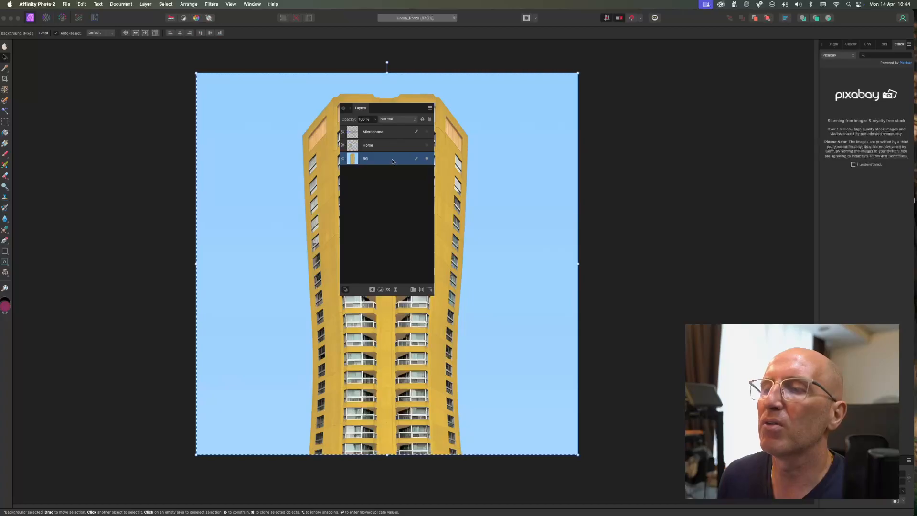
{"action": "left_click_drag", "start_coordinate": [380, 108], "coordinate": [693, 73]}
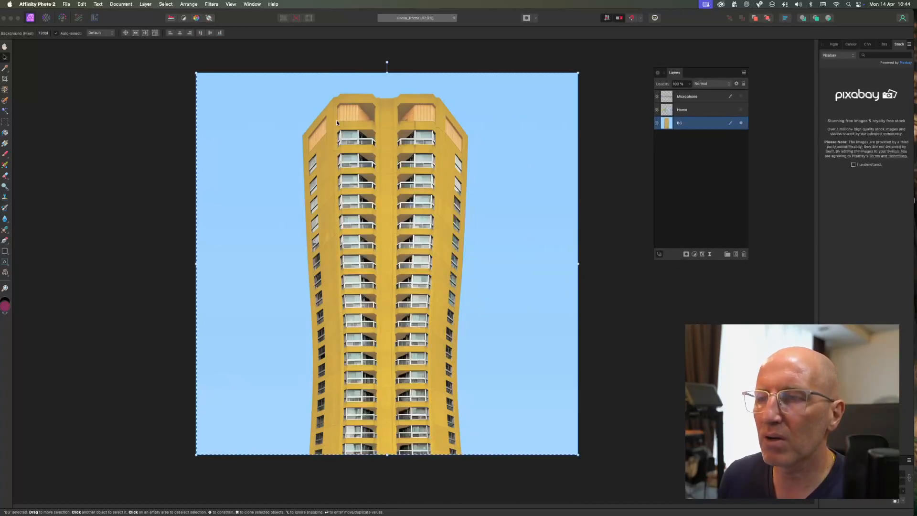
Clear the existing whole-canvas selection and switch to the Selection Brush tool
{"action": "key", "text": "super+d"}
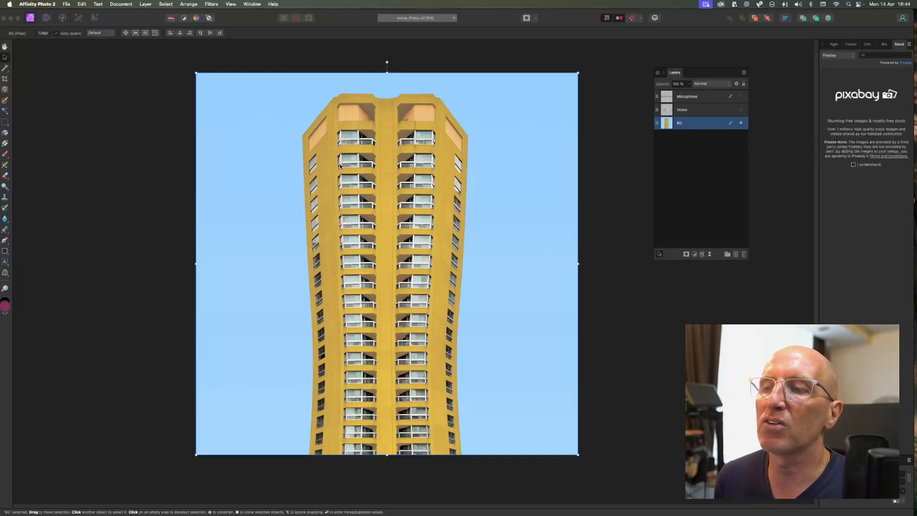
{"action": "left_click", "coordinate": [6, 101]}
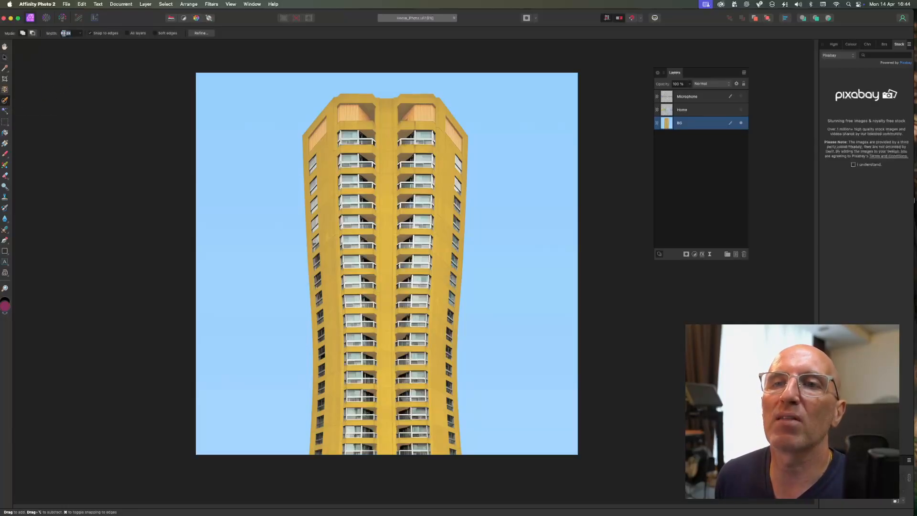
Try selecting the sky beside the tower with a much wider Selection Brush, and clear the selection
{"action": "left_click", "coordinate": [80, 35]}
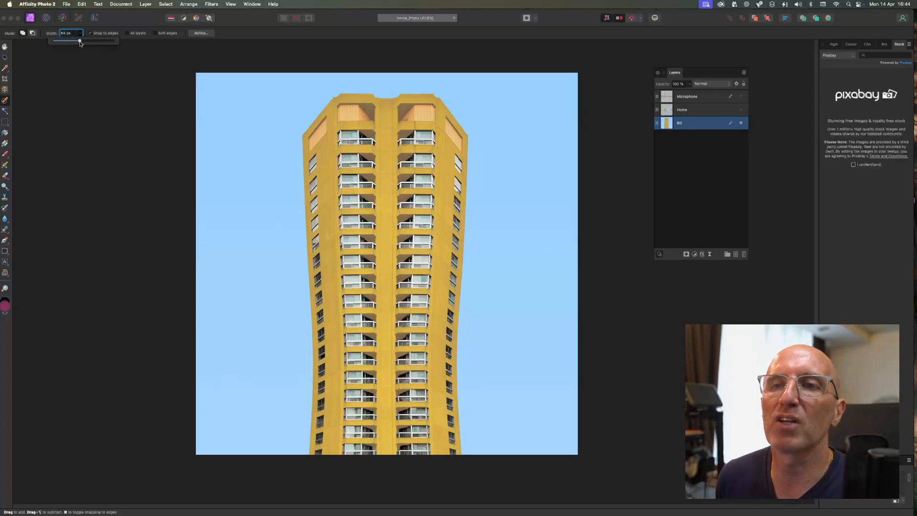
{"action": "left_click_drag", "start_coordinate": [80, 41], "coordinate": [102, 41]}
{"action": "left_click", "coordinate": [204, 127]}
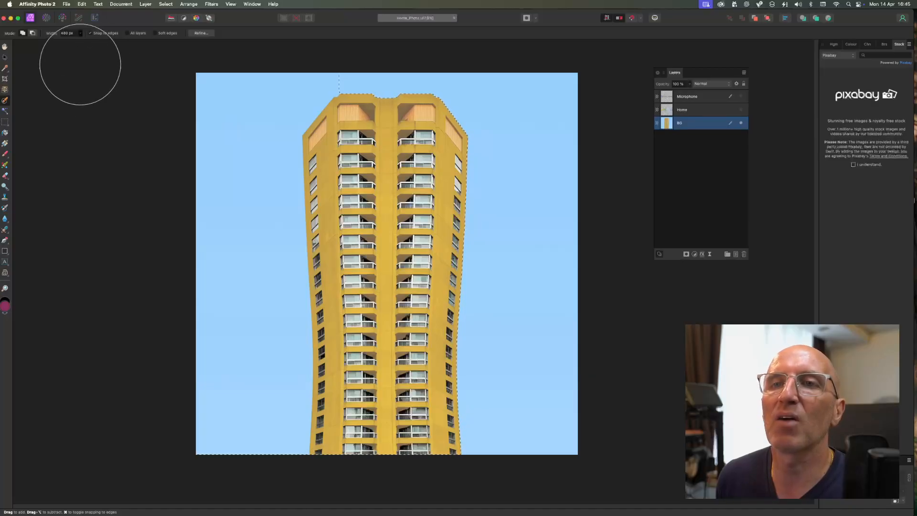
{"action": "key", "text": "super+d"}
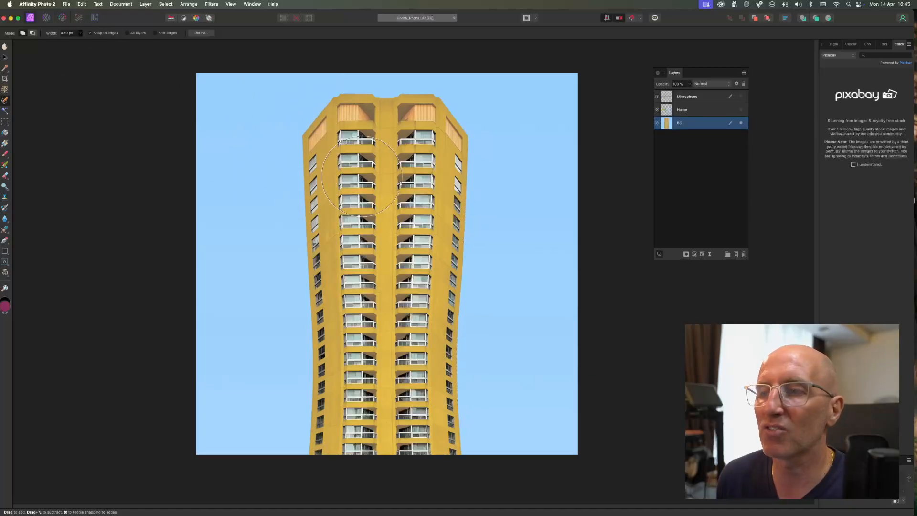
Reduce the Selection Brush width to a small size suited to following the tower's edges
{"action": "left_click", "coordinate": [80, 33]}
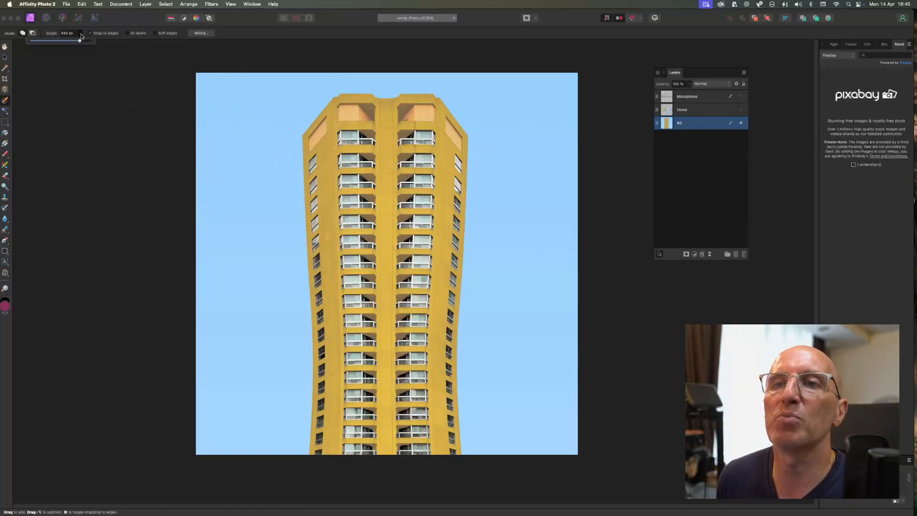
{"action": "left_click_drag", "start_coordinate": [74, 44], "coordinate": [52, 42]}
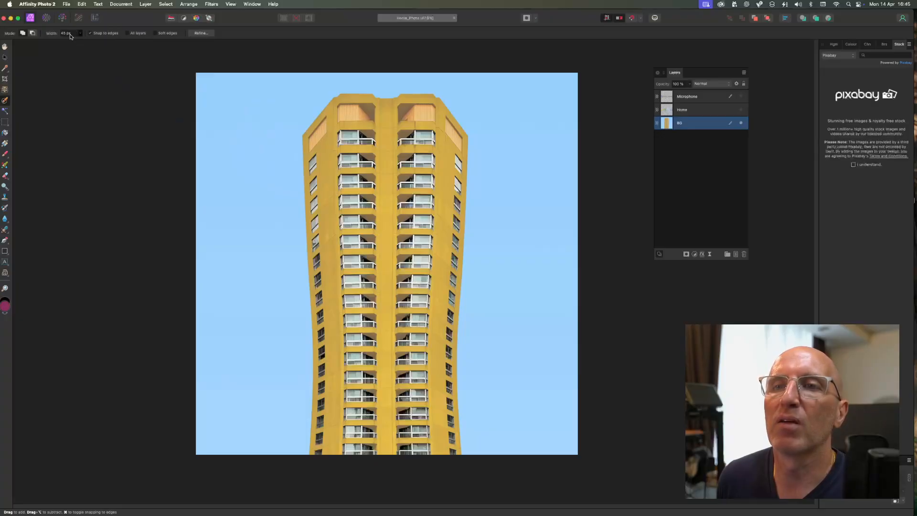
{"action": "left_click_drag", "start_coordinate": [79, 37], "coordinate": [73, 45]}
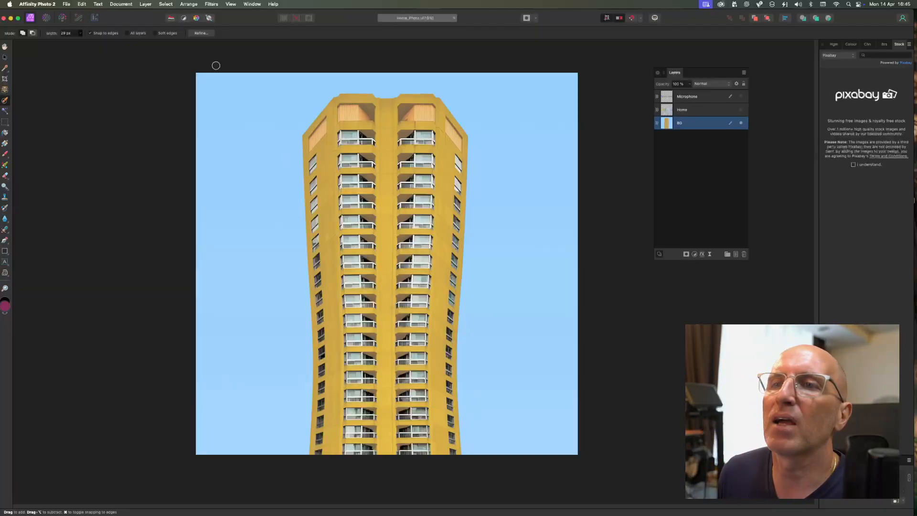
Try brushing a selection along the tower's roofline and its angled upper corner, and undo the strokes
{"action": "mouse_move", "coordinate": [316, 130]}
{"action": "left_mouse_down"}
{"action": "mouse_move", "coordinate": [350, 103]}
{"action": "mouse_move", "coordinate": [423, 111]}
{"action": "mouse_move", "coordinate": [404, 106]}
{"action": "left_mouse_up"}
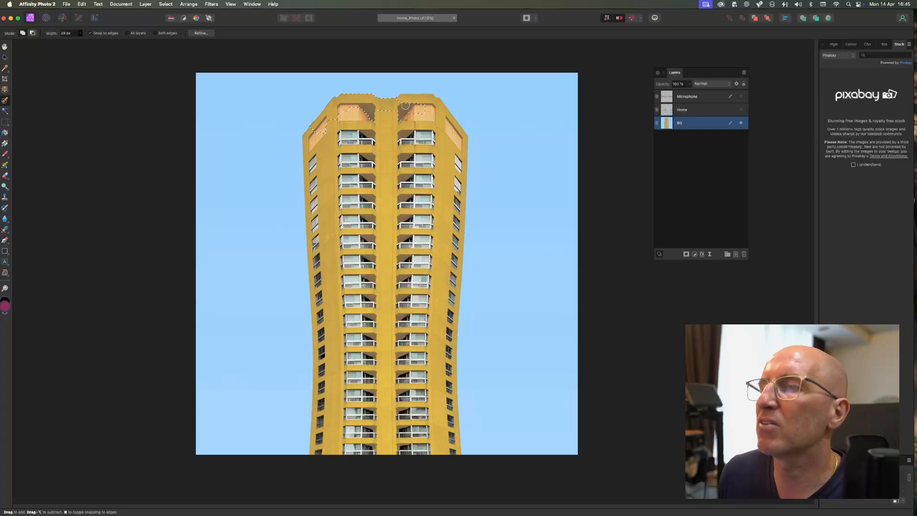
{"action": "left_click_drag", "start_coordinate": [458, 125], "coordinate": [463, 140]}
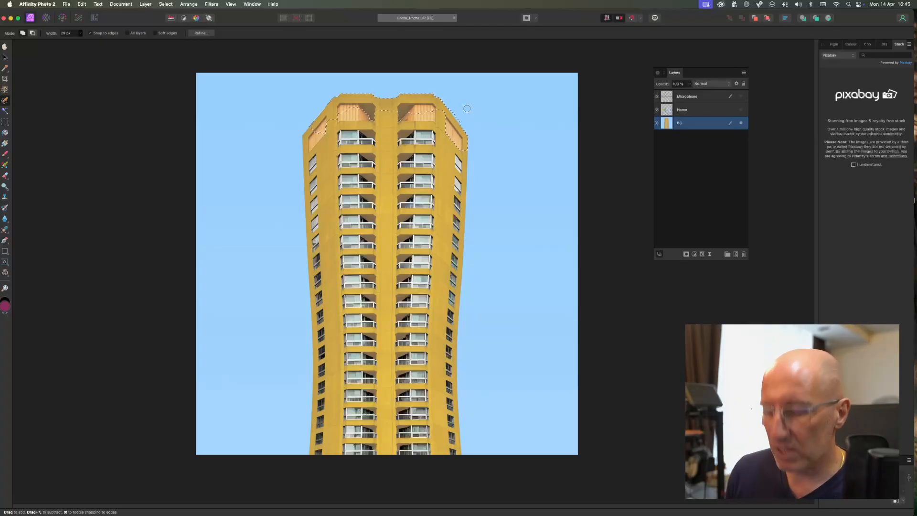
{"action": "scroll", "coordinate": [467, 108], "scroll_direction": "up", "scroll_amount": 3}
{"action": "scroll", "coordinate": [468, 108], "scroll_direction": "up", "scroll_amount": 3}
{"action": "scroll", "coordinate": [453, 143], "scroll_direction": "up", "scroll_amount": 2}
{"action": "scroll", "coordinate": [453, 143], "scroll_direction": "up", "scroll_amount": 3}
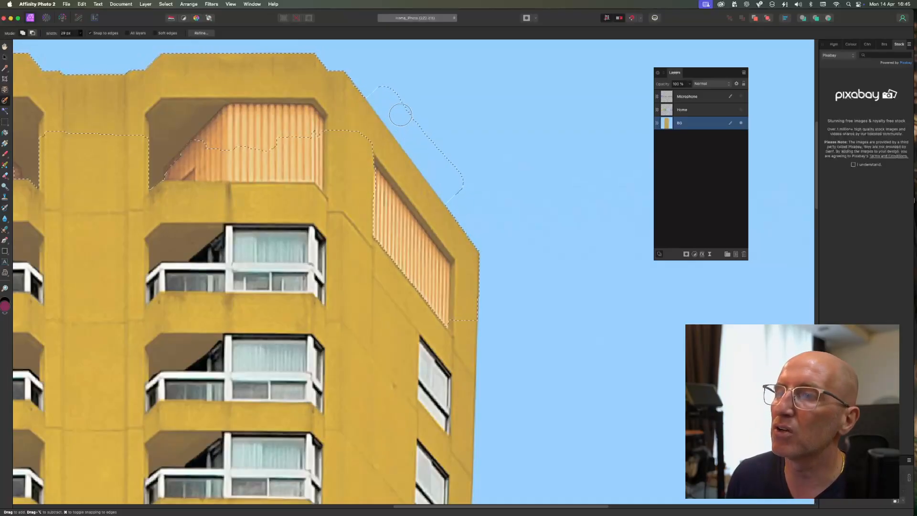
{"action": "key", "text": "super+z"}
{"action": "key", "text": "super+z"}
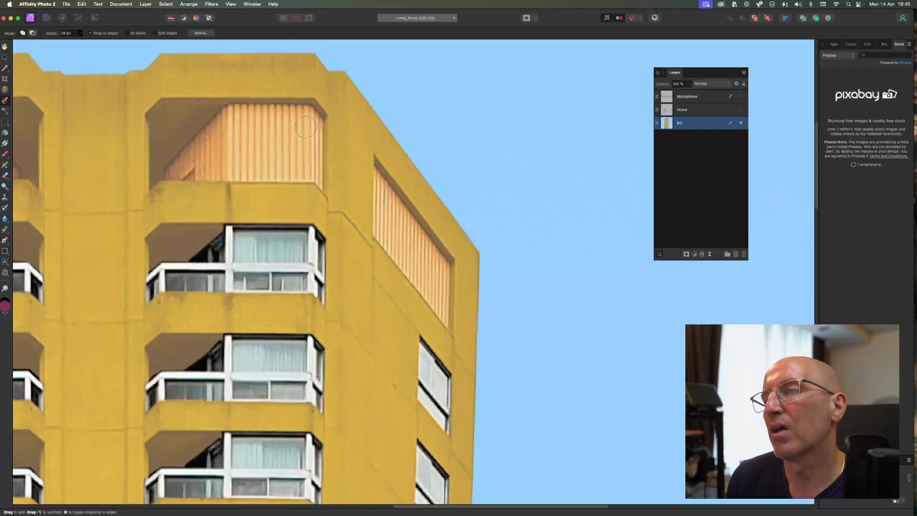
Brush a selection over the tower's upper and middle floors, following its outer edges against the sky
{"action": "scroll", "coordinate": [307, 127], "scroll_direction": "up", "scroll_amount": 3}
{"action": "scroll", "coordinate": [264, 202], "scroll_direction": "down", "scroll_amount": 5}
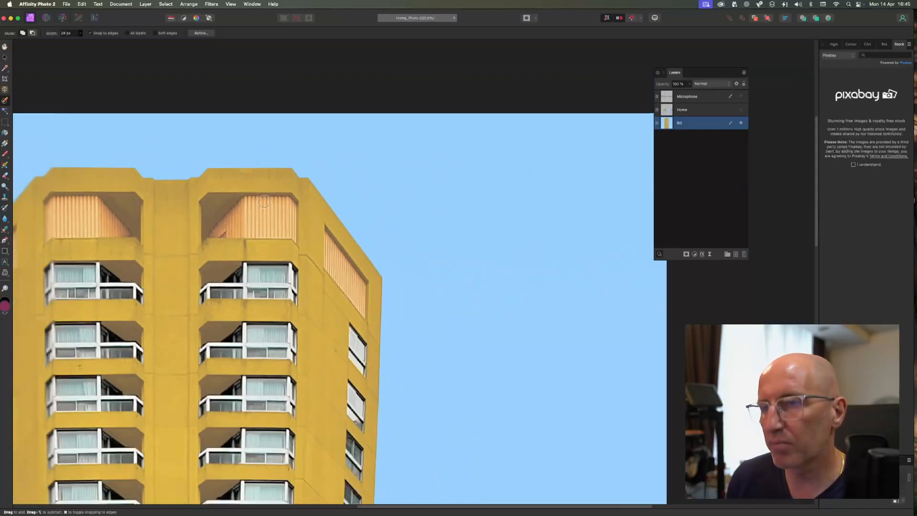
{"action": "scroll", "coordinate": [264, 202], "scroll_direction": "left", "scroll_amount": 6}
{"action": "mouse_move", "coordinate": [167, 259]}
{"action": "left_mouse_down"}
{"action": "mouse_move", "coordinate": [179, 195]}
{"action": "mouse_move", "coordinate": [219, 173]}
{"action": "mouse_move", "coordinate": [341, 187]}
{"action": "mouse_move", "coordinate": [372, 168]}
{"action": "mouse_move", "coordinate": [418, 164]}
{"action": "mouse_move", "coordinate": [462, 189]}
{"action": "mouse_move", "coordinate": [526, 282]}
{"action": "mouse_move", "coordinate": [509, 376]}
{"action": "mouse_move", "coordinate": [496, 356]}
{"action": "mouse_move", "coordinate": [492, 258]}
{"action": "mouse_move", "coordinate": [470, 208]}
{"action": "mouse_move", "coordinate": [417, 237]}
{"action": "mouse_move", "coordinate": [326, 228]}
{"action": "mouse_move", "coordinate": [433, 258]}
{"action": "mouse_move", "coordinate": [480, 247]}
{"action": "mouse_move", "coordinate": [419, 306]}
{"action": "mouse_move", "coordinate": [266, 216]}
{"action": "mouse_move", "coordinate": [200, 229]}
{"action": "mouse_move", "coordinate": [160, 299]}
{"action": "mouse_move", "coordinate": [135, 277]}
{"action": "mouse_move", "coordinate": [129, 350]}
{"action": "mouse_move", "coordinate": [140, 404]}
{"action": "mouse_move", "coordinate": [172, 289]}
{"action": "mouse_move", "coordinate": [197, 266]}
{"action": "mouse_move", "coordinate": [182, 410]}
{"action": "mouse_move", "coordinate": [267, 392]}
{"action": "mouse_move", "coordinate": [208, 298]}
{"action": "mouse_move", "coordinate": [207, 316]}
{"action": "left_mouse_up"}
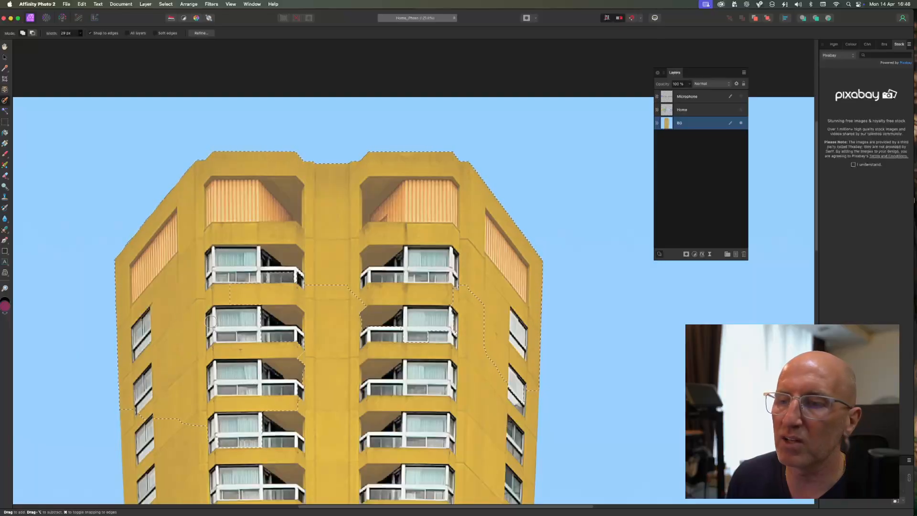
{"action": "scroll", "coordinate": [342, 290], "scroll_direction": "down", "scroll_amount": 5}
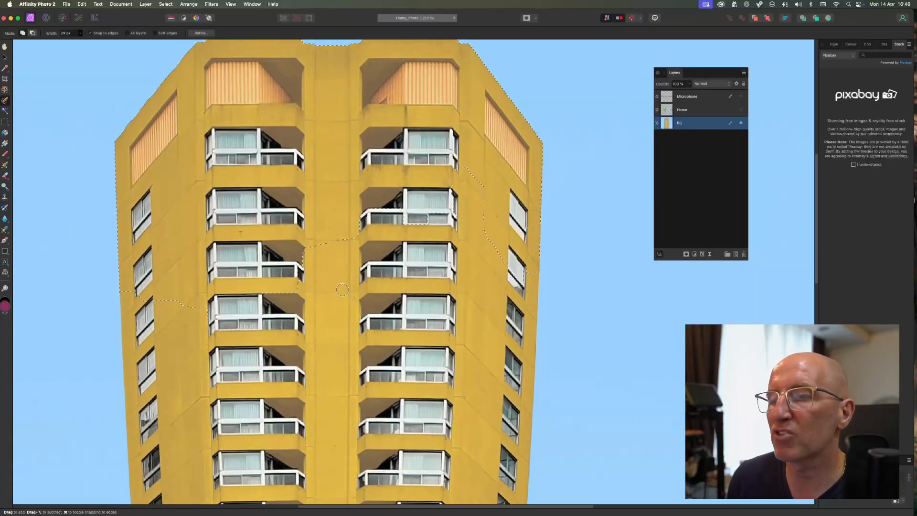
{"action": "mouse_move", "coordinate": [316, 263]}
{"action": "left_mouse_down"}
{"action": "mouse_move", "coordinate": [368, 258]}
{"action": "mouse_move", "coordinate": [378, 287]}
{"action": "mouse_move", "coordinate": [373, 315]}
{"action": "mouse_move", "coordinate": [337, 331]}
{"action": "mouse_move", "coordinate": [375, 278]}
{"action": "mouse_move", "coordinate": [406, 268]}
{"action": "mouse_move", "coordinate": [425, 229]}
{"action": "mouse_move", "coordinate": [436, 252]}
{"action": "mouse_move", "coordinate": [477, 215]}
{"action": "mouse_move", "coordinate": [497, 287]}
{"action": "mouse_move", "coordinate": [502, 421]}
{"action": "mouse_move", "coordinate": [465, 376]}
{"action": "mouse_move", "coordinate": [430, 354]}
{"action": "left_mouse_up"}
{"action": "scroll", "coordinate": [430, 354], "scroll_direction": "down", "scroll_amount": 2}
{"action": "mouse_move", "coordinate": [420, 306]}
{"action": "left_mouse_down"}
{"action": "mouse_move", "coordinate": [231, 294]}
{"action": "mouse_move", "coordinate": [148, 306]}
{"action": "mouse_move", "coordinate": [153, 382]}
{"action": "mouse_move", "coordinate": [198, 405]}
{"action": "left_mouse_up"}
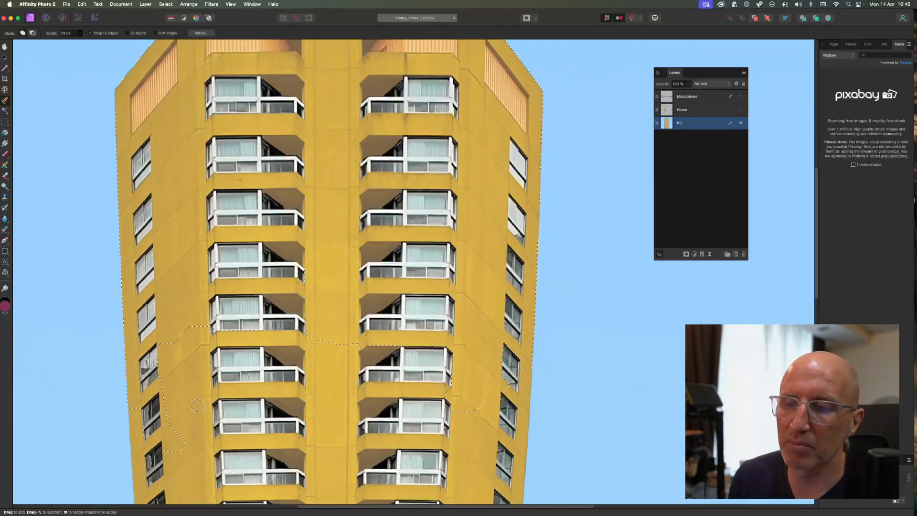
{"action": "scroll", "coordinate": [207, 346], "scroll_direction": "down", "scroll_amount": 6}
{"action": "left_click_drag", "start_coordinate": [207, 347], "coordinate": [235, 164]}
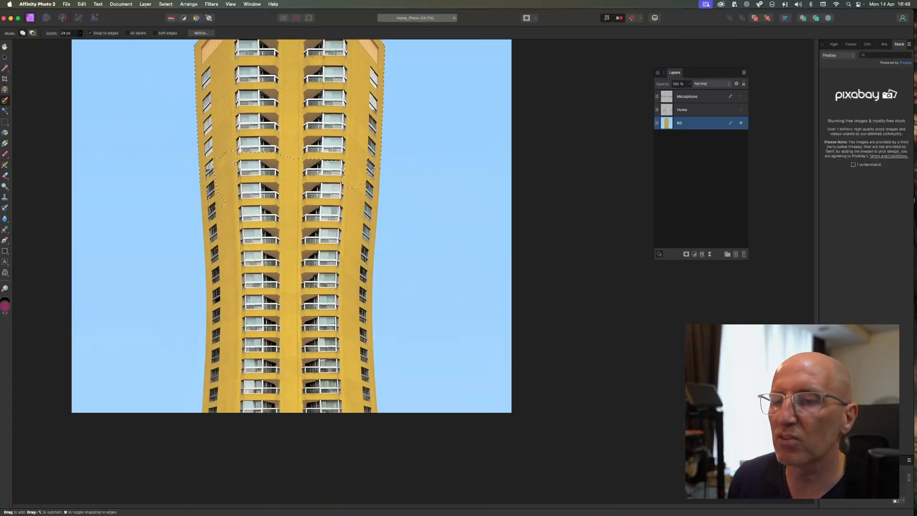
Widen the Selection Brush and extend the selection down to the tower's base, checking the outline over its full height
{"action": "left_click", "coordinate": [81, 33]}
{"action": "left_click_drag", "start_coordinate": [80, 40], "coordinate": [88, 40]}
{"action": "mouse_move", "coordinate": [243, 213]}
{"action": "left_mouse_down"}
{"action": "mouse_move", "coordinate": [269, 174]}
{"action": "mouse_move", "coordinate": [192, 155]}
{"action": "mouse_move", "coordinate": [219, 181]}
{"action": "mouse_move", "coordinate": [233, 163]}
{"action": "mouse_move", "coordinate": [218, 186]}
{"action": "mouse_move", "coordinate": [191, 160]}
{"action": "mouse_move", "coordinate": [206, 149]}
{"action": "mouse_move", "coordinate": [223, 201]}
{"action": "mouse_move", "coordinate": [260, 141]}
{"action": "mouse_move", "coordinate": [296, 223]}
{"action": "mouse_move", "coordinate": [282, 85]}
{"action": "mouse_move", "coordinate": [284, 138]}
{"action": "mouse_move", "coordinate": [310, 179]}
{"action": "mouse_move", "coordinate": [329, 191]}
{"action": "mouse_move", "coordinate": [356, 168]}
{"action": "mouse_move", "coordinate": [361, 224]}
{"action": "mouse_move", "coordinate": [356, 182]}
{"action": "mouse_move", "coordinate": [342, 321]}
{"action": "mouse_move", "coordinate": [345, 160]}
{"action": "mouse_move", "coordinate": [335, 117]}
{"action": "mouse_move", "coordinate": [286, 191]}
{"action": "mouse_move", "coordinate": [282, 224]}
{"action": "mouse_move", "coordinate": [245, 166]}
{"action": "mouse_move", "coordinate": [231, 181]}
{"action": "mouse_move", "coordinate": [247, 319]}
{"action": "mouse_move", "coordinate": [240, 206]}
{"action": "mouse_move", "coordinate": [230, 276]}
{"action": "mouse_move", "coordinate": [226, 265]}
{"action": "mouse_move", "coordinate": [222, 351]}
{"action": "mouse_move", "coordinate": [272, 246]}
{"action": "mouse_move", "coordinate": [283, 309]}
{"action": "mouse_move", "coordinate": [309, 209]}
{"action": "mouse_move", "coordinate": [296, 270]}
{"action": "mouse_move", "coordinate": [275, 268]}
{"action": "mouse_move", "coordinate": [272, 237]}
{"action": "mouse_move", "coordinate": [310, 179]}
{"action": "mouse_move", "coordinate": [317, 212]}
{"action": "mouse_move", "coordinate": [289, 360]}
{"action": "mouse_move", "coordinate": [308, 328]}
{"action": "mouse_move", "coordinate": [355, 332]}
{"action": "left_mouse_up"}
{"action": "key", "text": "super+z"}
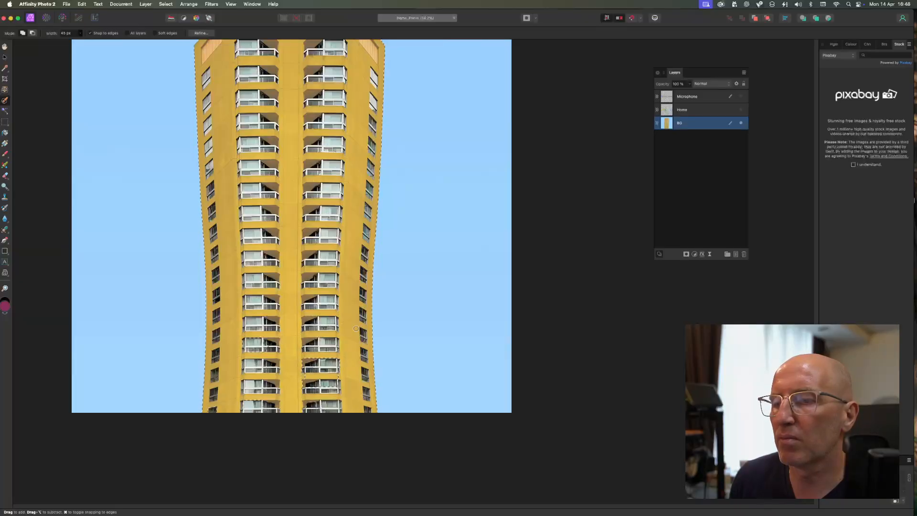
{"action": "scroll", "coordinate": [355, 333], "scroll_direction": "down", "scroll_amount": 4}
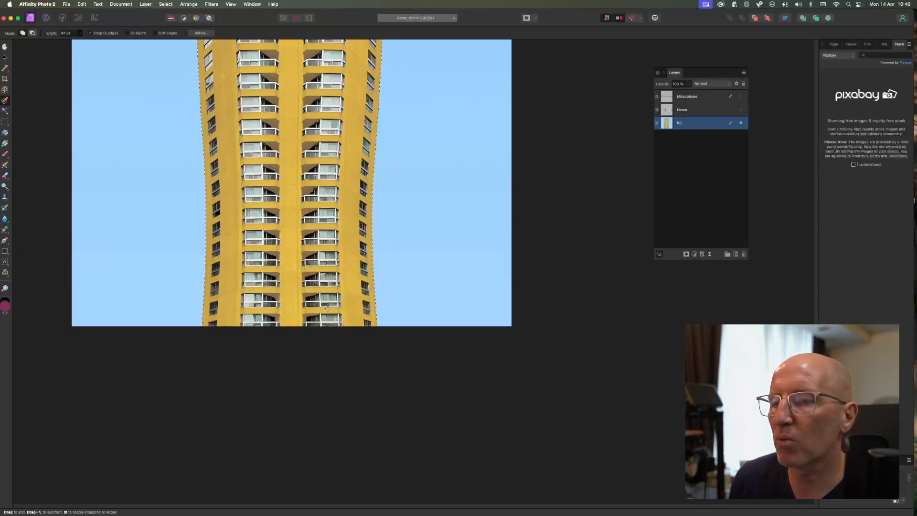
{"action": "scroll", "coordinate": [327, 308], "scroll_direction": "up", "scroll_amount": 7}
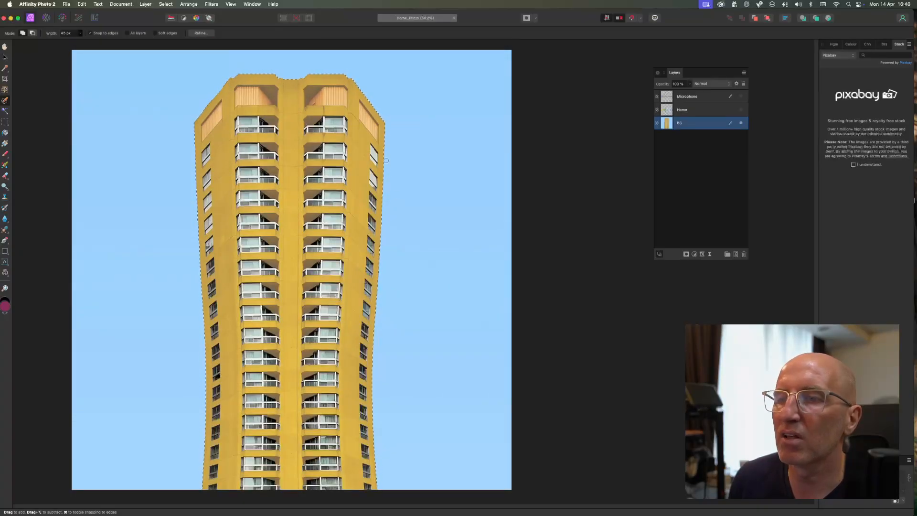
{"action": "scroll", "coordinate": [200, 383], "scroll_direction": "down", "scroll_amount": 5}
{"action": "scroll", "coordinate": [341, 341], "scroll_direction": "up", "scroll_amount": 3}
{"action": "scroll", "coordinate": [341, 341], "scroll_direction": "up", "scroll_amount": 2}
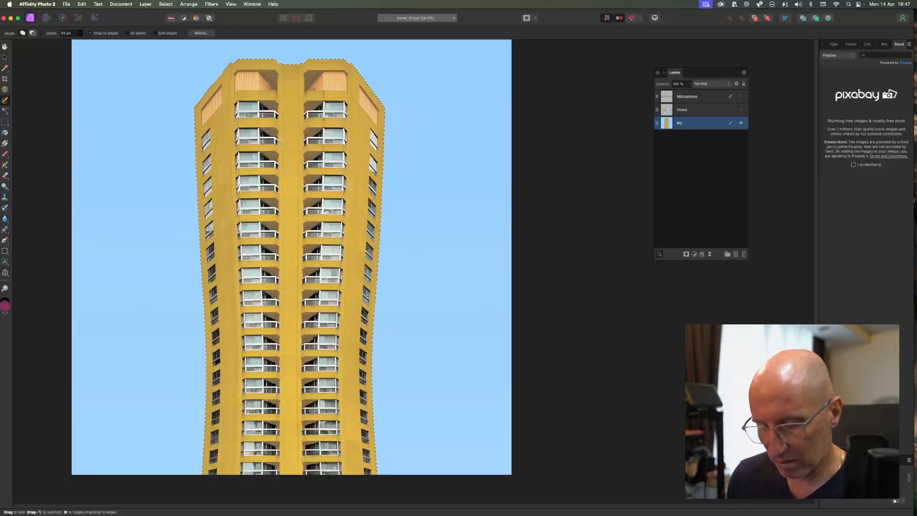
{"action": "left_click", "coordinate": [81, 10]}
{"action": "left_click", "coordinate": [98, 39]}
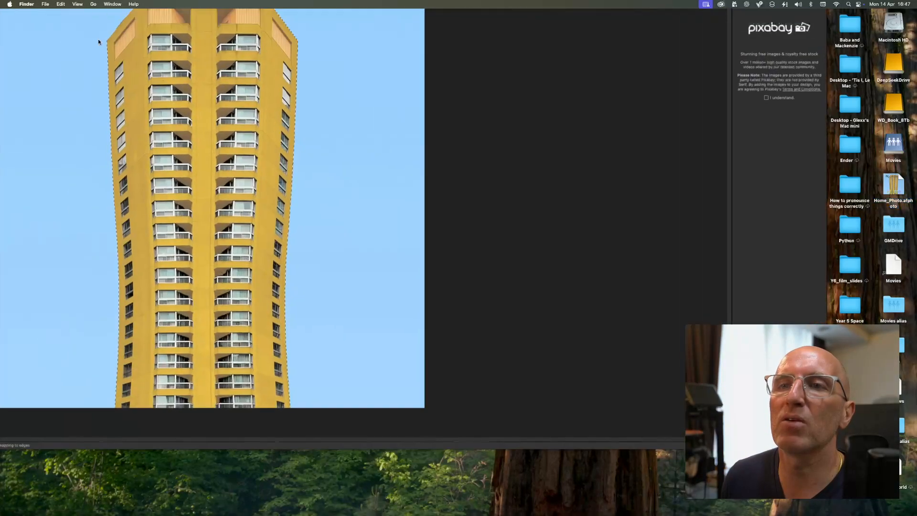
{"action": "left_click", "coordinate": [62, 4]}
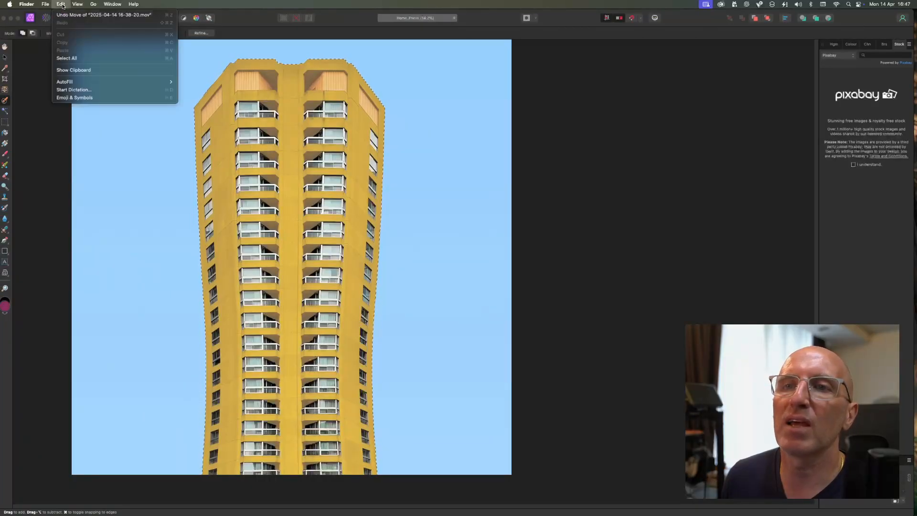
{"action": "mouse_move", "coordinate": [46, 4]}
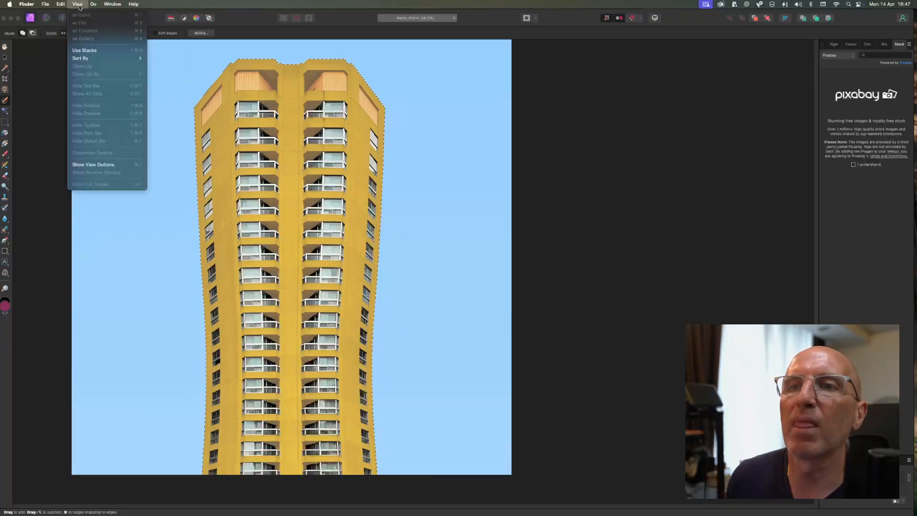
{"action": "mouse_move", "coordinate": [94, 4]}
{"action": "left_click", "coordinate": [237, 19]}
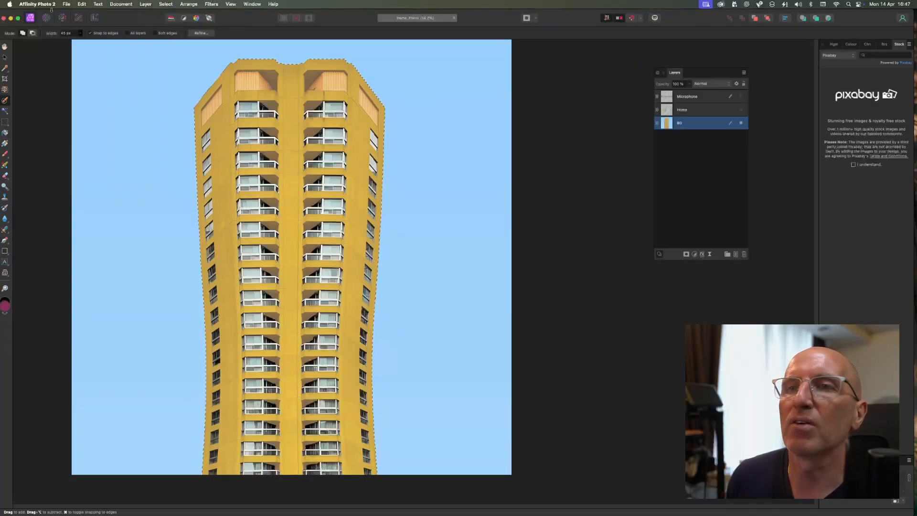
Copy the selected tower from the BG layer and add a new pixel layer directly above BG
{"action": "left_click", "coordinate": [66, 5]}
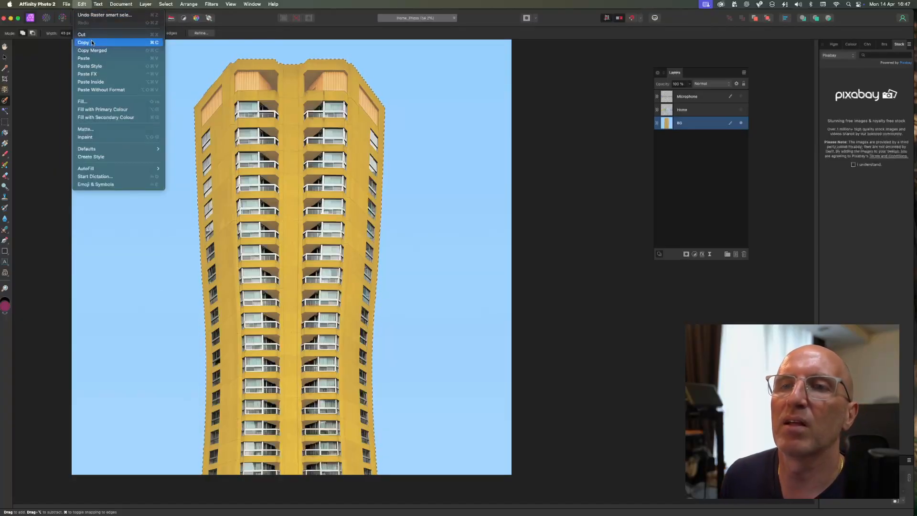
{"action": "left_click", "coordinate": [92, 43]}
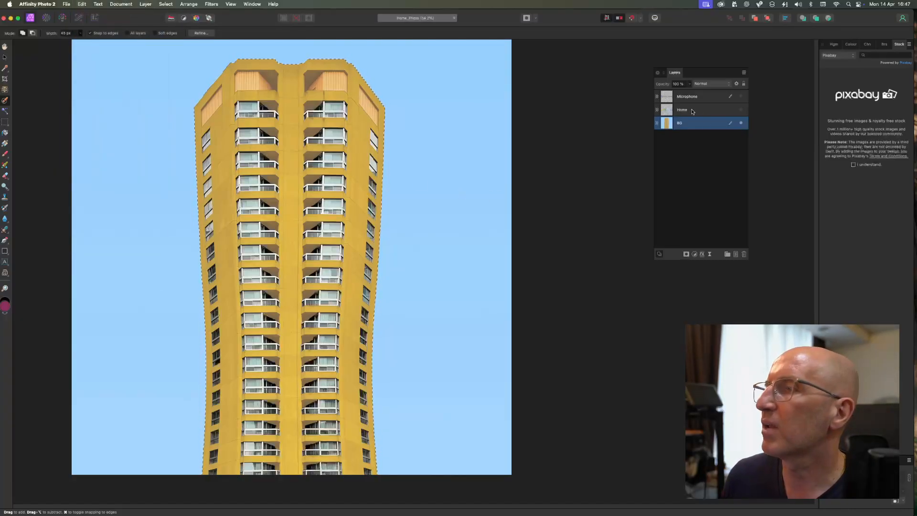
{"action": "left_click_drag", "start_coordinate": [706, 73], "coordinate": [289, 89]}
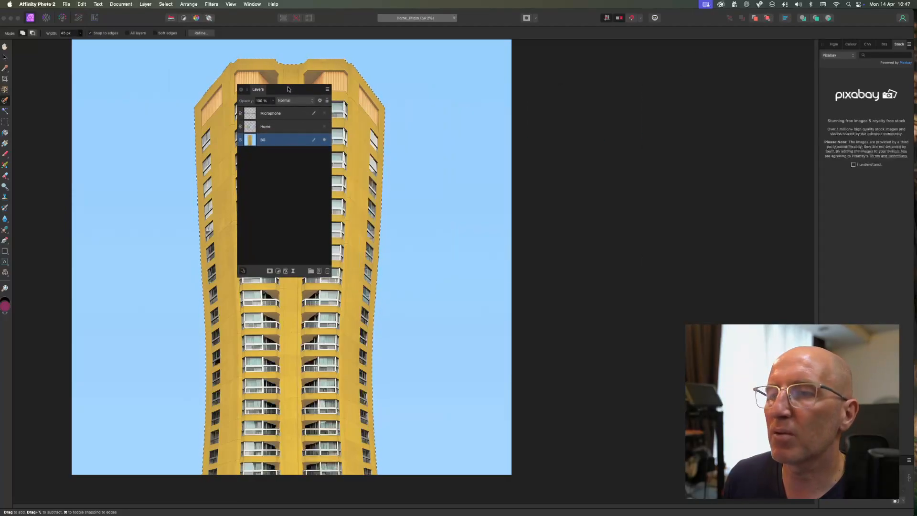
{"action": "left_click", "coordinate": [319, 271]}
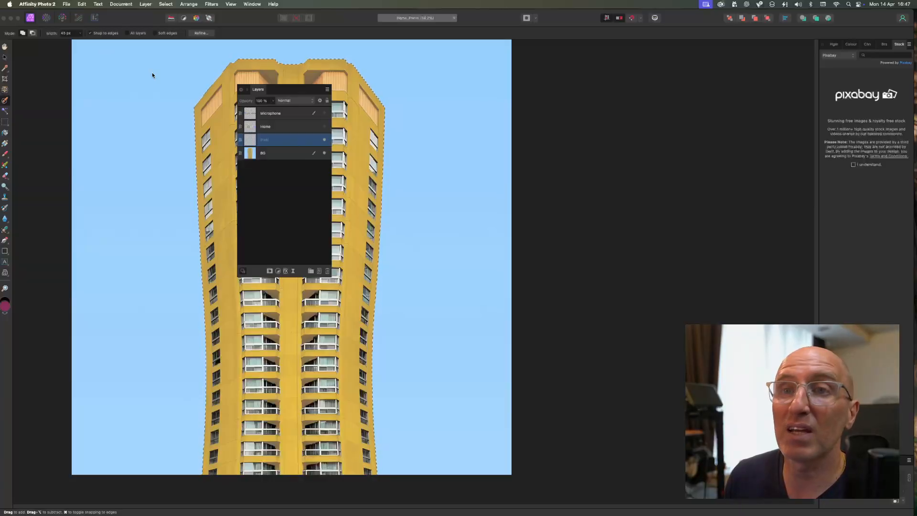
Paste the copied tower onto its own layer above BG and delete the empty pixel layer
{"action": "left_click", "coordinate": [82, 4]}
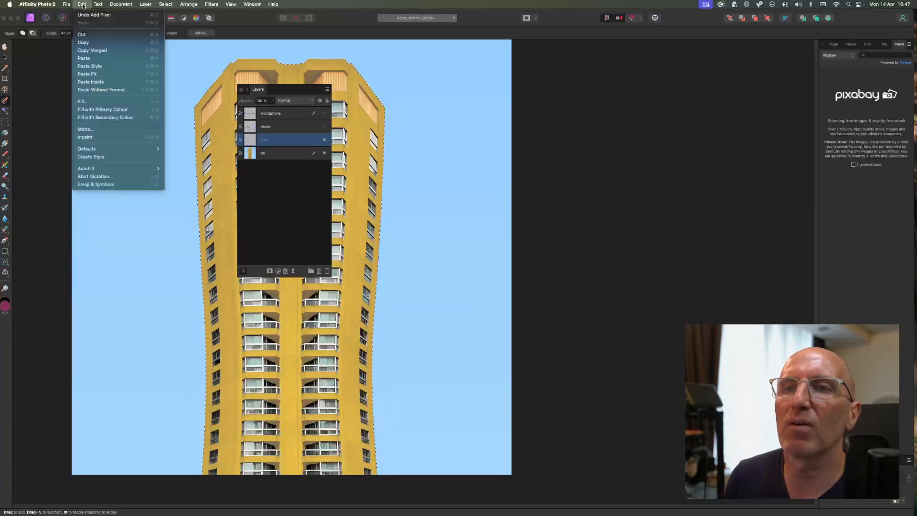
{"action": "left_click", "coordinate": [97, 58]}
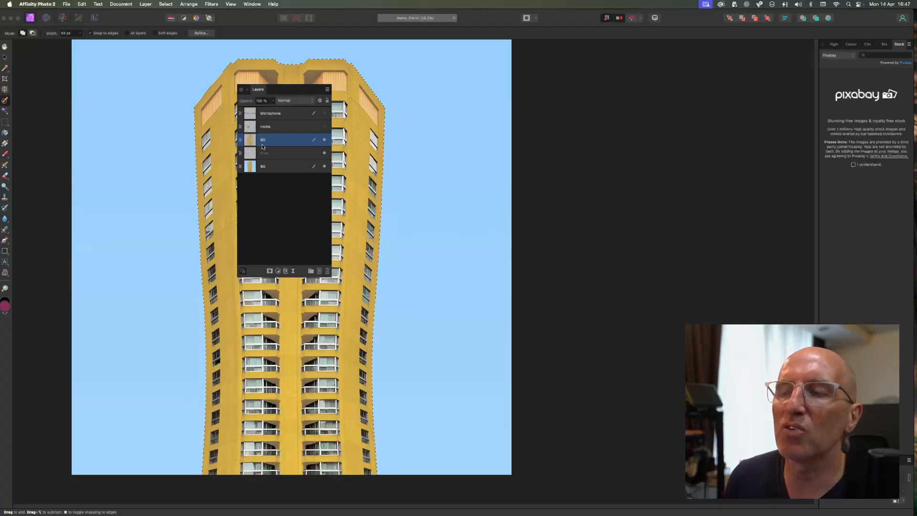
{"action": "left_click", "coordinate": [239, 152]}
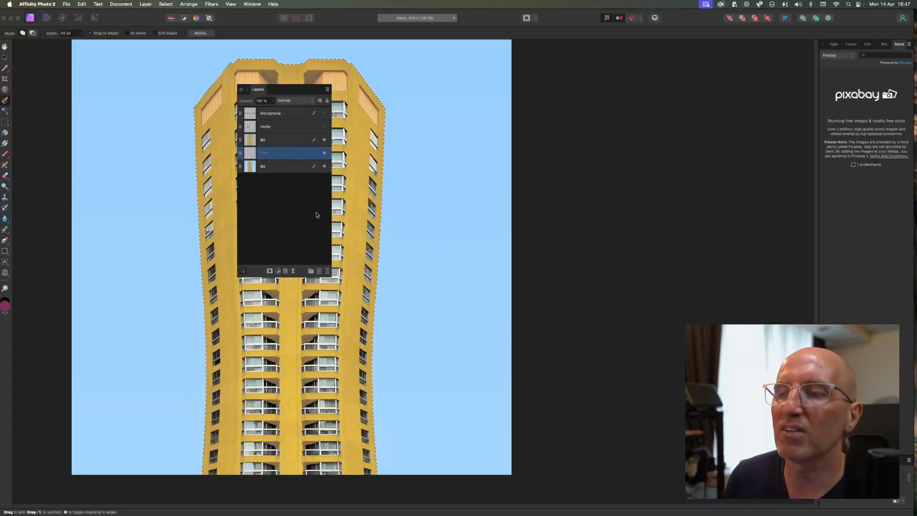
{"action": "left_click", "coordinate": [327, 271]}
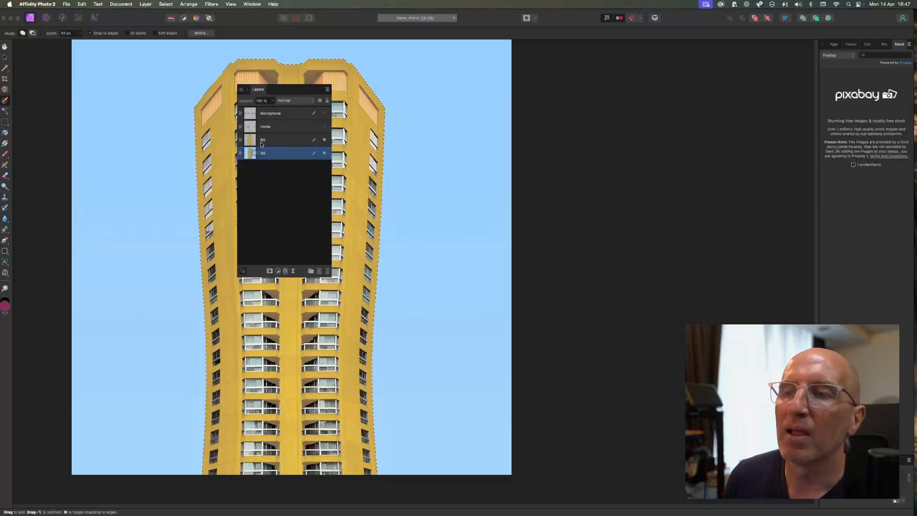
Hide the original BG layer to check the tower cutout with the Layers panel moved off the image, and show BG again
{"action": "left_click", "coordinate": [325, 154]}
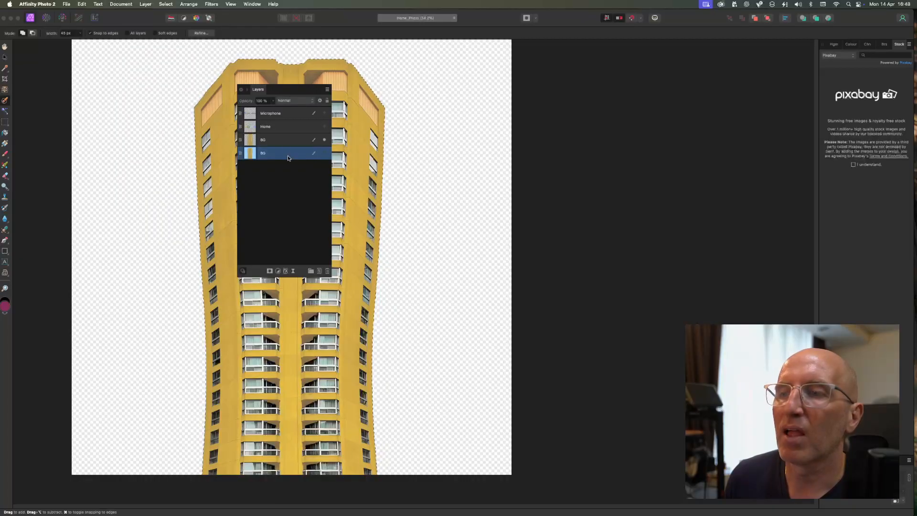
{"action": "left_click_drag", "start_coordinate": [293, 88], "coordinate": [631, 100]}
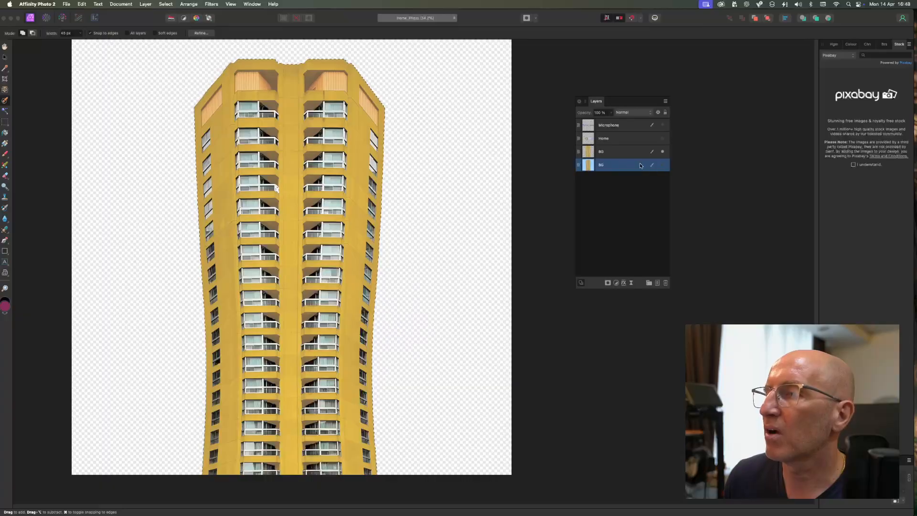
{"action": "left_click", "coordinate": [608, 155]}
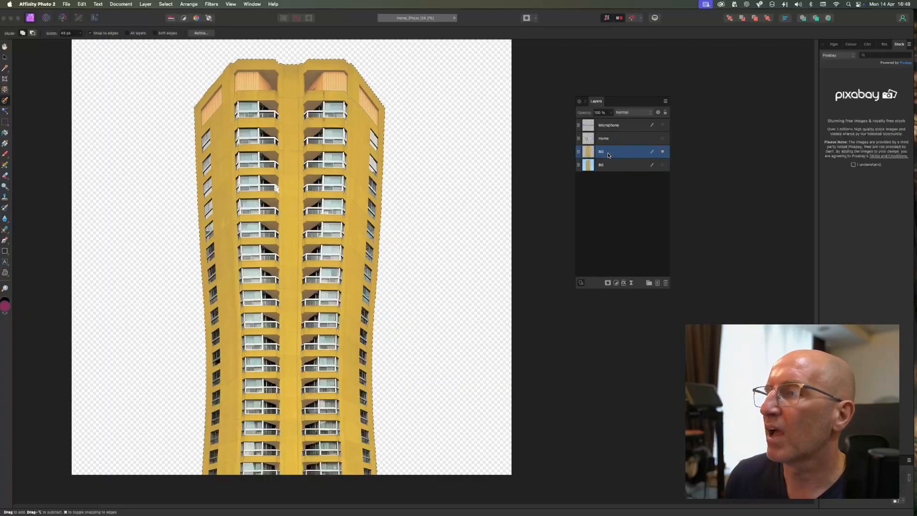
{"action": "left_click", "coordinate": [620, 166]}
{"action": "left_click", "coordinate": [663, 165]}
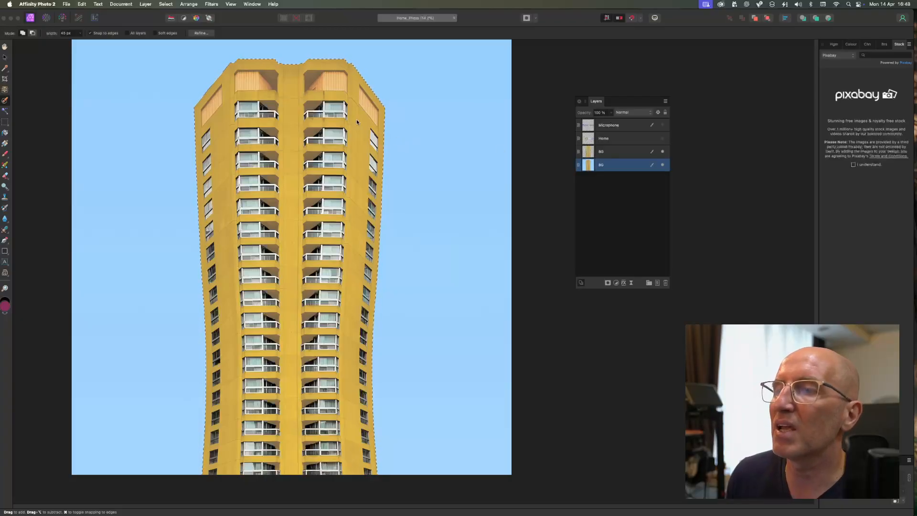
Show the Microphone layer and place it between the tower cutout and the original BG layer
{"action": "left_click", "coordinate": [622, 126]}
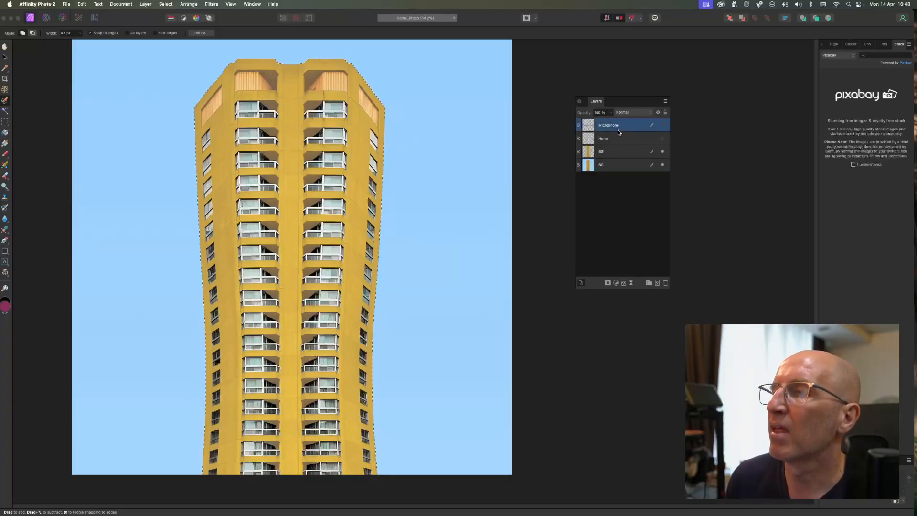
{"action": "left_click", "coordinate": [663, 126]}
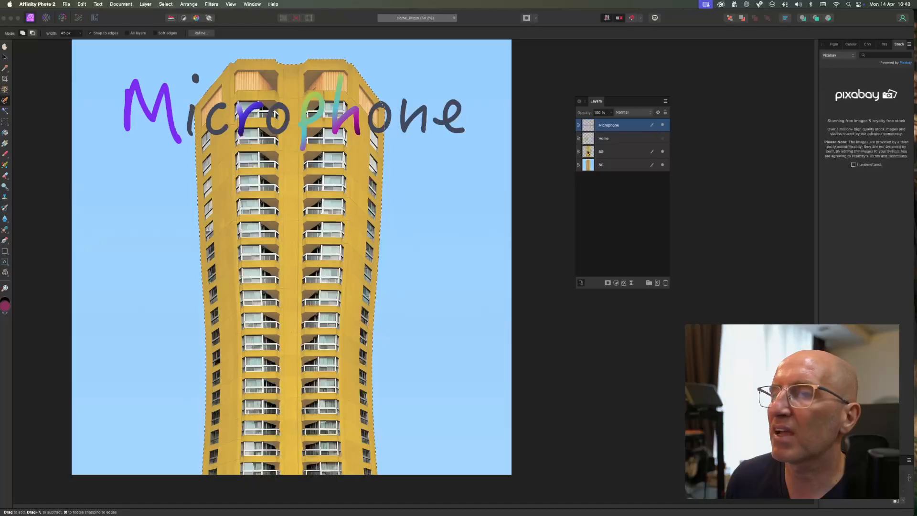
{"action": "left_click_drag", "start_coordinate": [596, 105], "coordinate": [202, 142]}
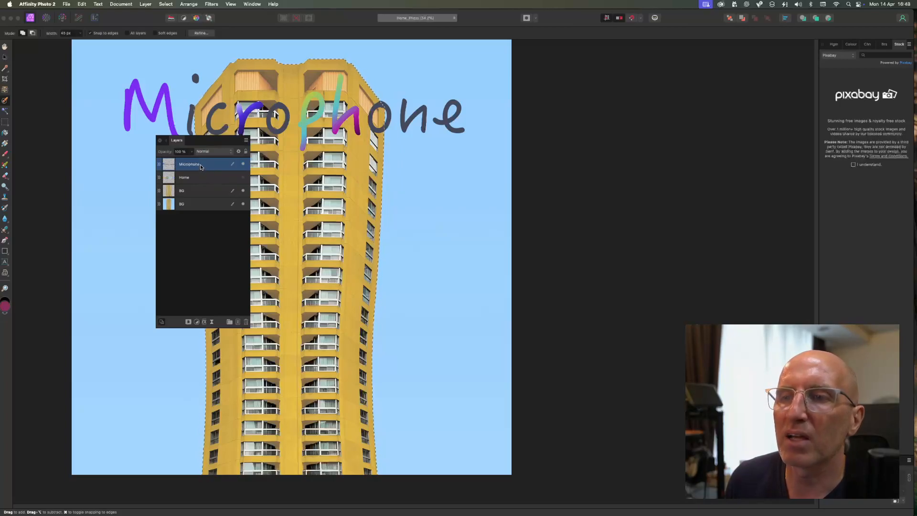
{"action": "left_click_drag", "start_coordinate": [201, 167], "coordinate": [199, 195]}
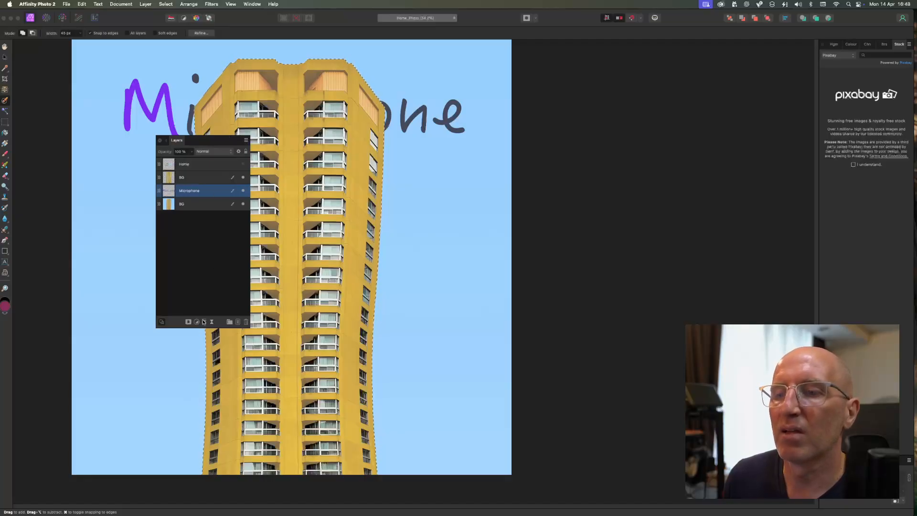
{"action": "left_click_drag", "start_coordinate": [204, 136], "coordinate": [611, 114]}
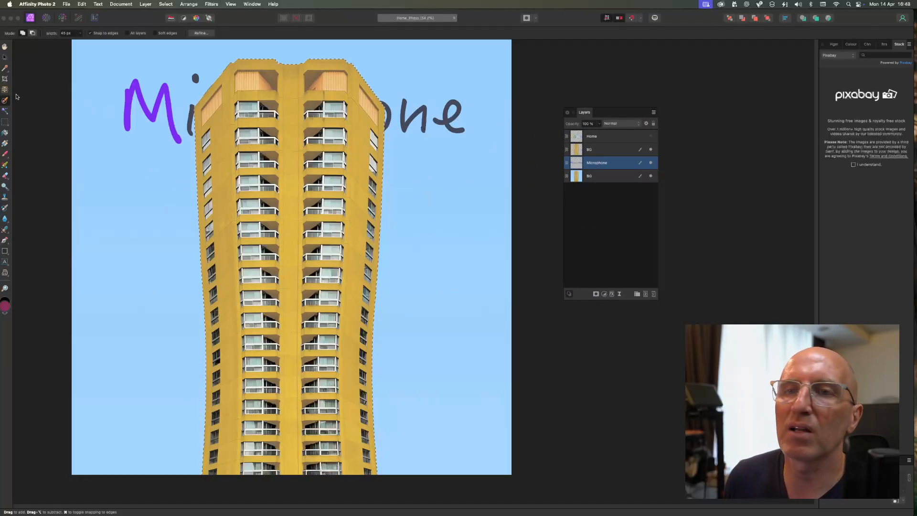
Clear the tower selection and make a rectangular marquee selection around the whole Microphone lettering
{"action": "left_click_drag", "start_coordinate": [153, 110], "coordinate": [152, 109]}
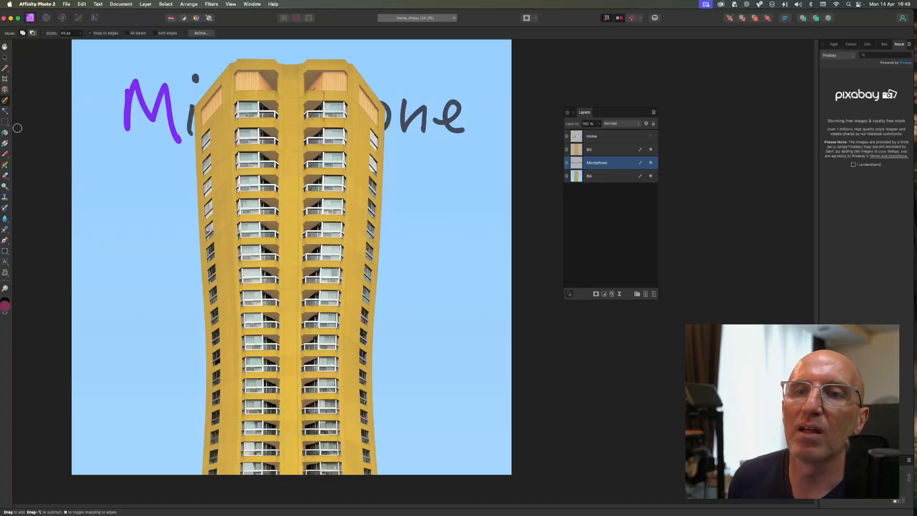
{"action": "left_click", "coordinate": [6, 123]}
{"action": "left_click_drag", "start_coordinate": [296, 155], "coordinate": [468, 179]}
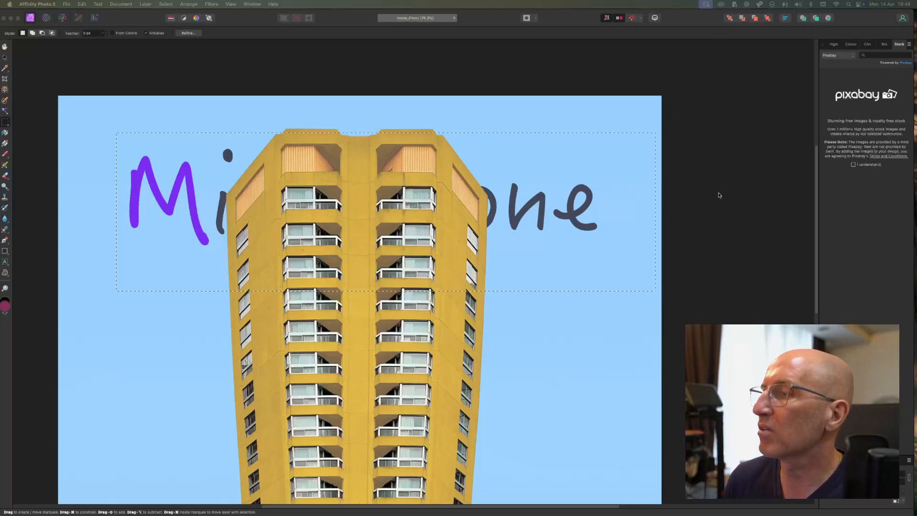
{"action": "left_click", "coordinate": [728, 170]}
{"action": "mouse_move", "coordinate": [719, 120]}
{"action": "left_mouse_down"}
{"action": "mouse_move", "coordinate": [699, 110]}
{"action": "mouse_move", "coordinate": [722, 110]}
{"action": "left_mouse_up"}
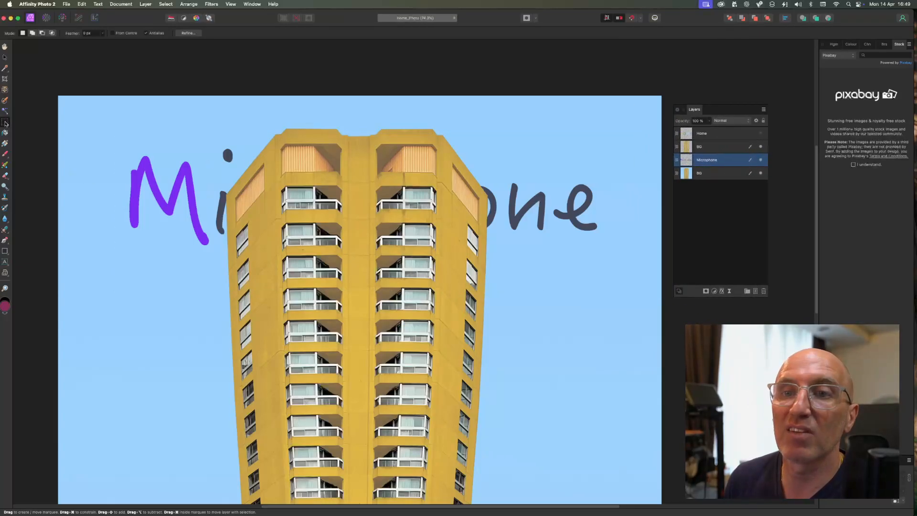
{"action": "left_click_drag", "start_coordinate": [97, 123], "coordinate": [241, 249]}
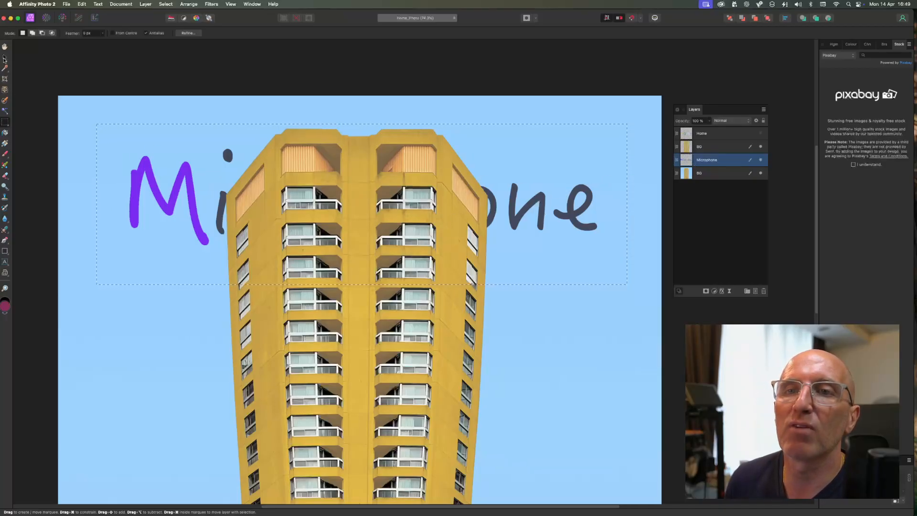
Try moving the Microphone lettering slightly, tilting it upward to the right and enlarging it behind the tower
{"action": "left_click", "coordinate": [4, 57]}
{"action": "mouse_move", "coordinate": [164, 208]}
{"action": "left_mouse_down"}
{"action": "mouse_move", "coordinate": [153, 190]}
{"action": "mouse_move", "coordinate": [185, 198]}
{"action": "mouse_move", "coordinate": [176, 200]}
{"action": "left_mouse_up"}
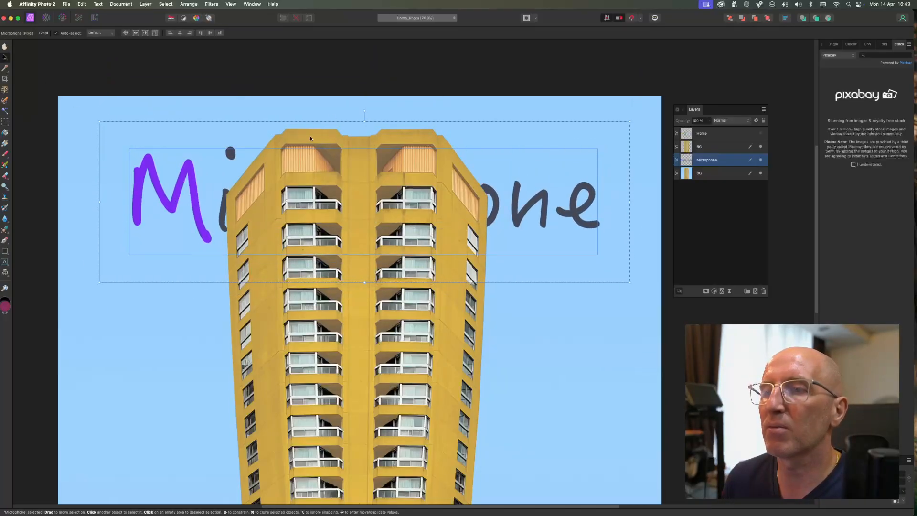
{"action": "left_click_drag", "start_coordinate": [365, 111], "coordinate": [326, 118]}
{"action": "left_click_drag", "start_coordinate": [272, 155], "coordinate": [240, 254]}
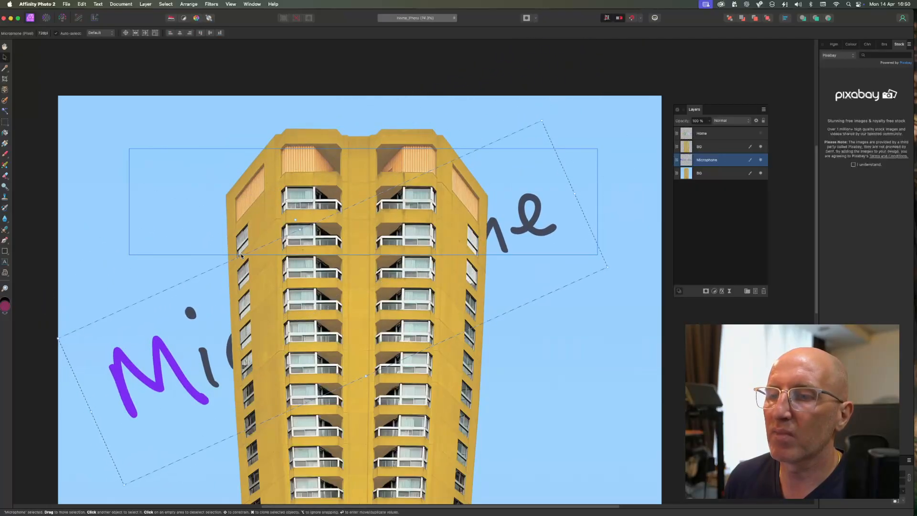
{"action": "left_click_drag", "start_coordinate": [300, 230], "coordinate": [267, 158]}
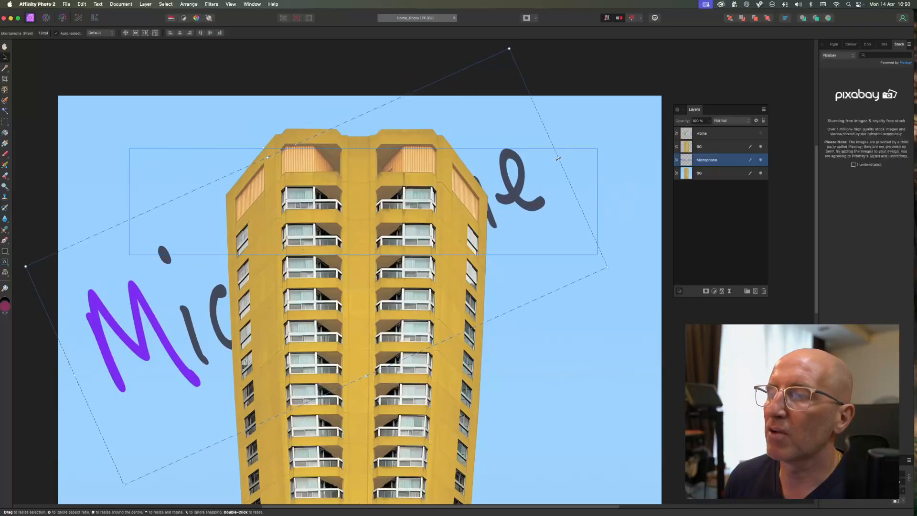
{"action": "left_click_drag", "start_coordinate": [558, 158], "coordinate": [600, 139]}
{"action": "scroll", "coordinate": [492, 270], "scroll_direction": "down", "scroll_amount": 2}
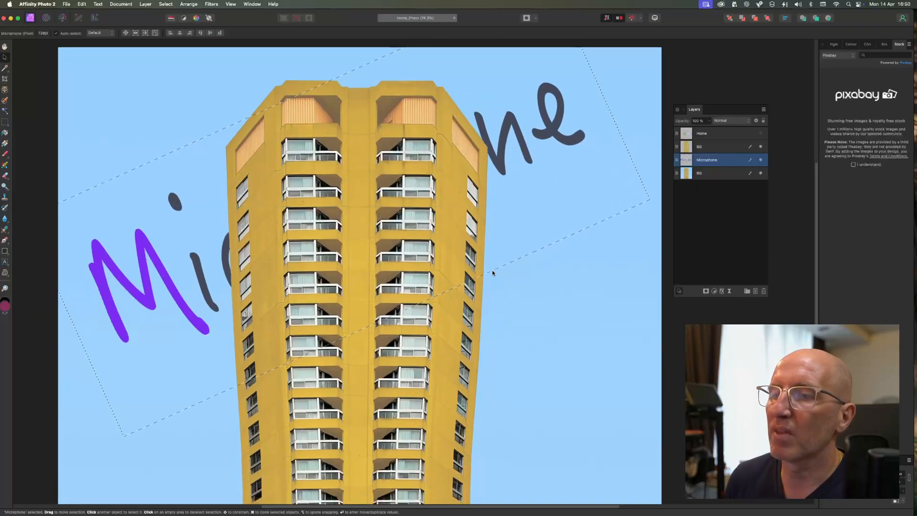
{"action": "scroll", "coordinate": [492, 270], "scroll_direction": "down", "scroll_amount": 5}
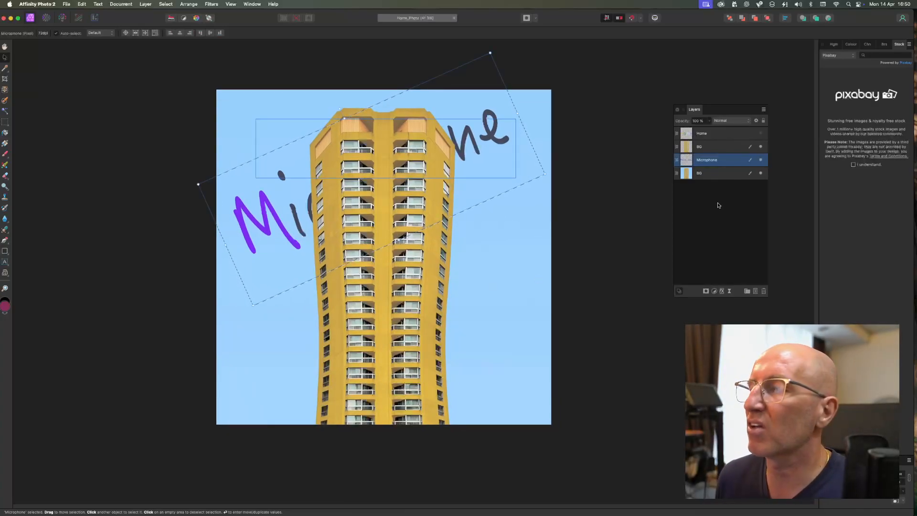
Hide the original BG layer, marquee the tower cutout and try moving it down the canvas
{"action": "left_click", "coordinate": [760, 173]}
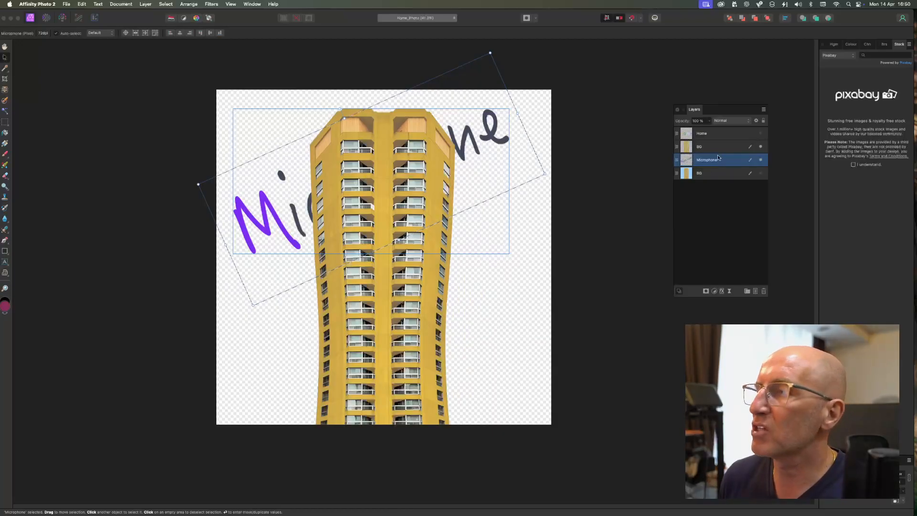
{"action": "left_click", "coordinate": [705, 146]}
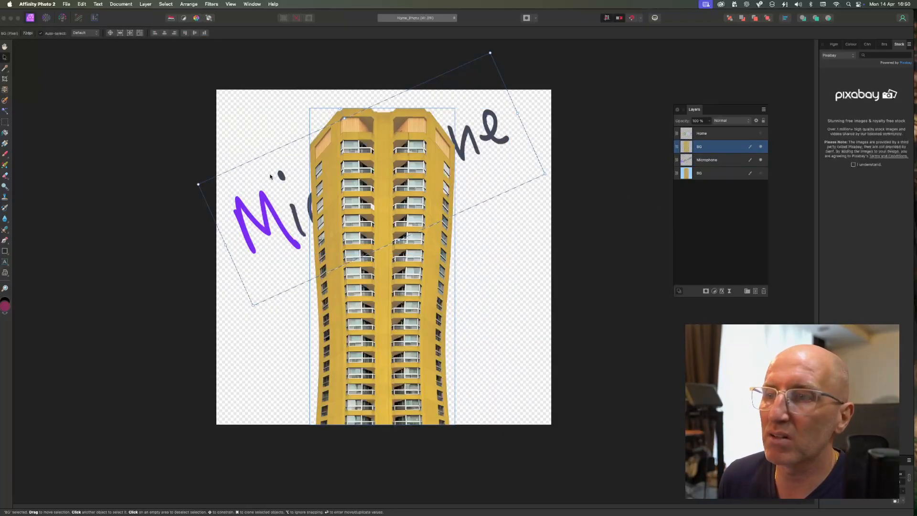
{"action": "left_click", "coordinate": [270, 176]}
{"action": "left_click", "coordinate": [5, 122]}
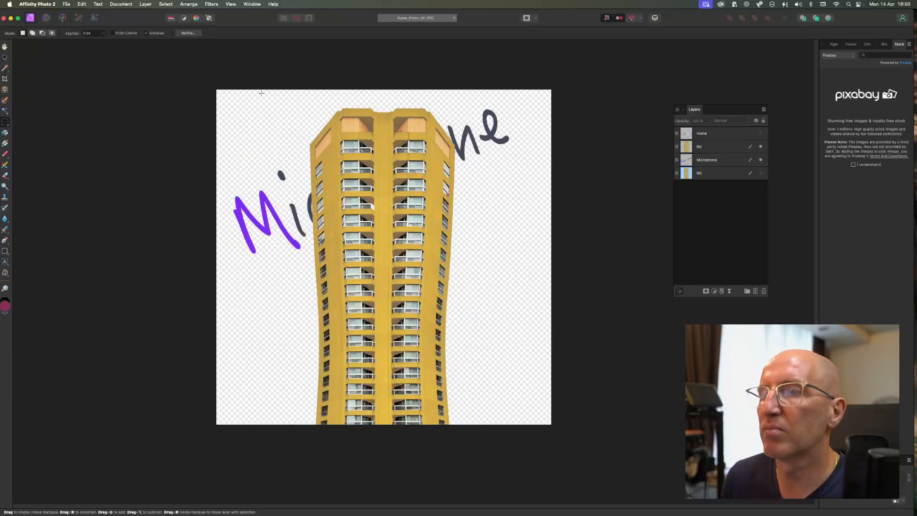
{"action": "left_click_drag", "start_coordinate": [510, 422], "coordinate": [514, 436]}
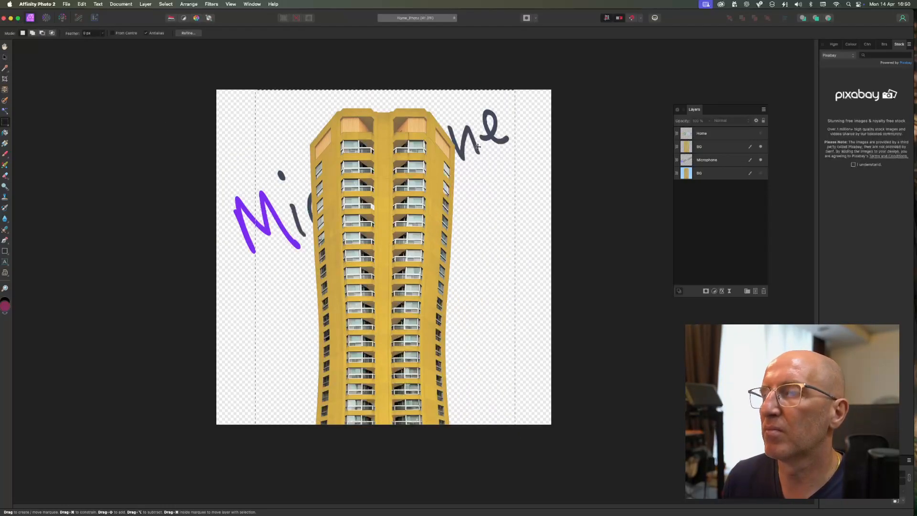
{"action": "left_click", "coordinate": [5, 57]}
{"action": "left_click_drag", "start_coordinate": [387, 157], "coordinate": [385, 193]}
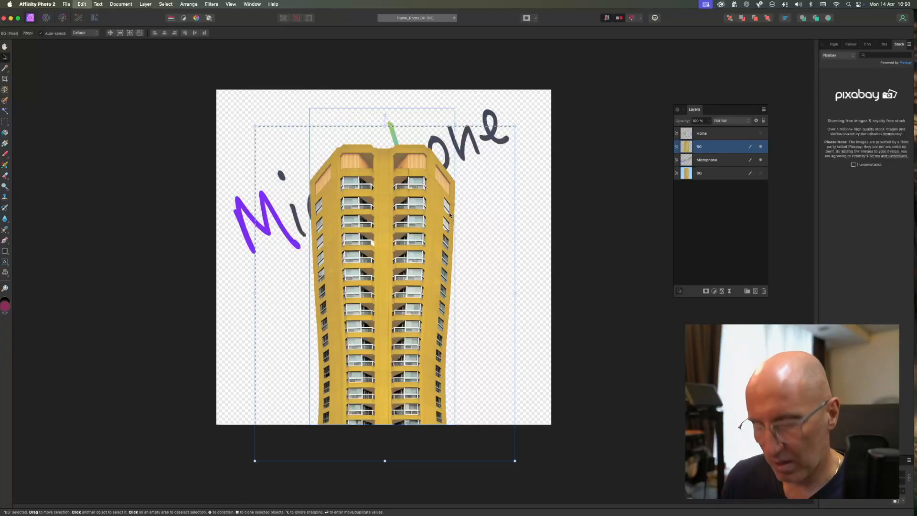
Undo the tower, lettering and layer edits back to the selected tower on the single BG layer
{"action": "key", "text": "super+z"}
{"action": "key", "text": "super+z"}
{"action": "key", "text": "super+z"}
{"action": "key", "text": "super+z"}
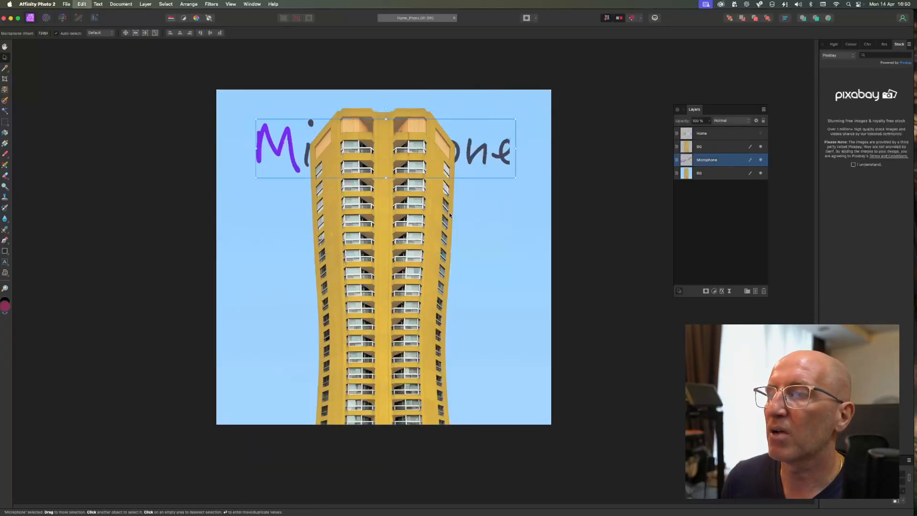
{"action": "key", "text": "super+z"}
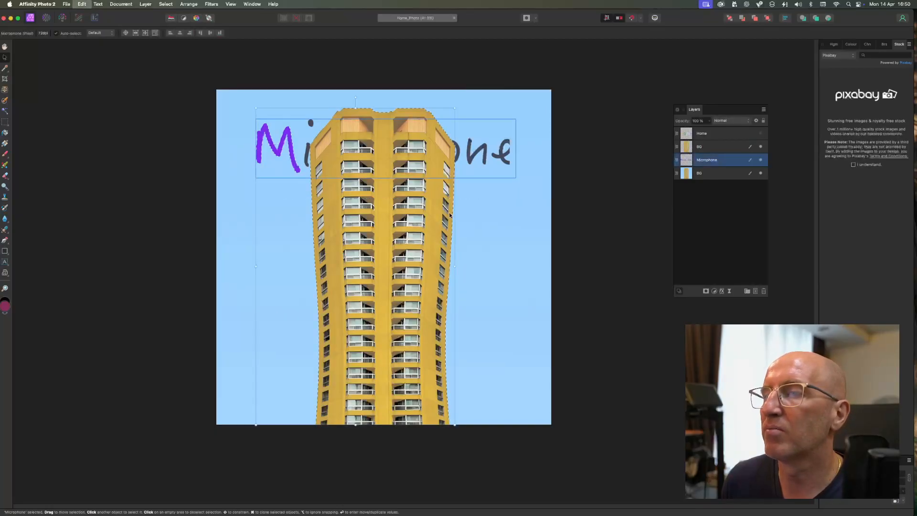
{"action": "key", "text": "super+z"}
{"action": "key", "text": "super+z"}
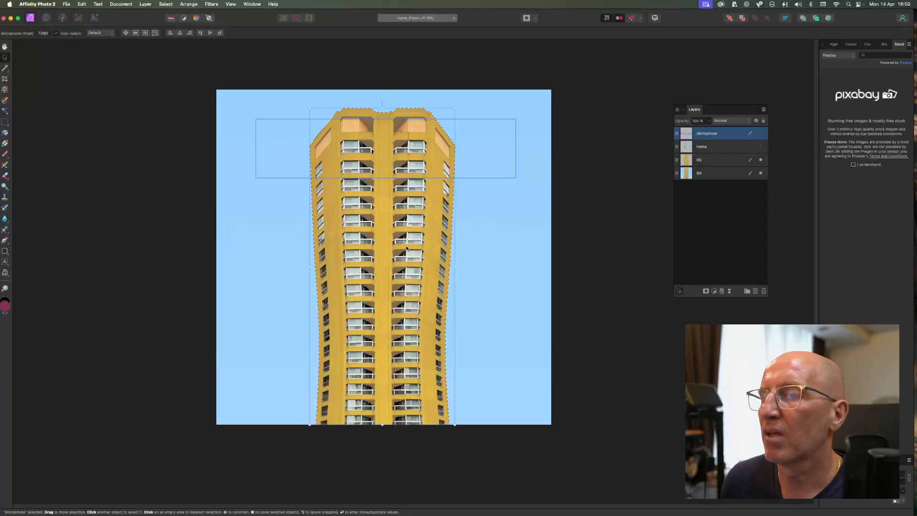
{"action": "key", "text": "super+z"}
{"action": "key", "text": "super+z"}
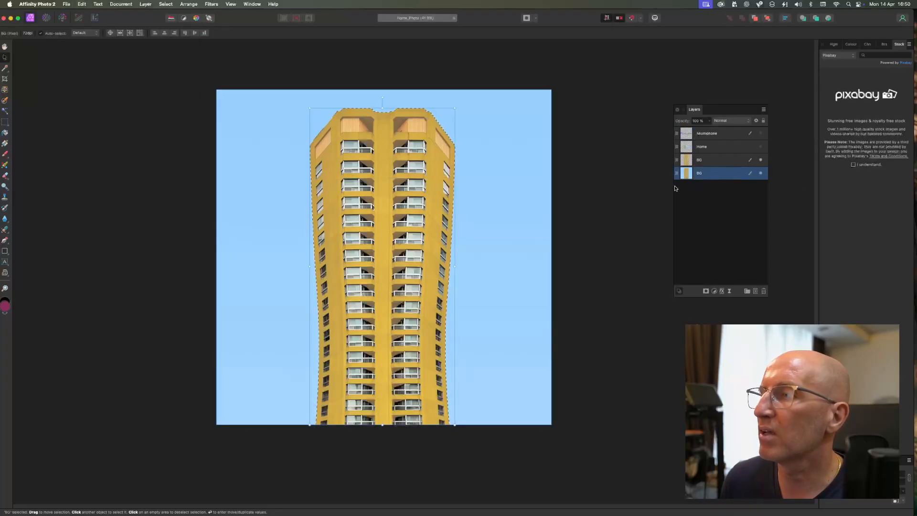
{"action": "key", "text": "super+z"}
{"action": "key", "text": "super+z"}
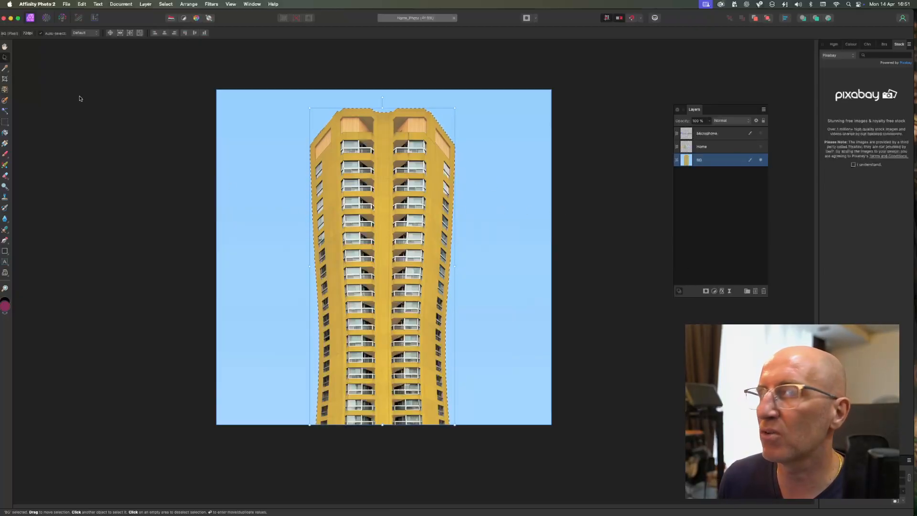
Paste the copied tower as a new layer above BG, hide the original BG layer and select the tower cutout
{"action": "left_click", "coordinate": [87, 5]}
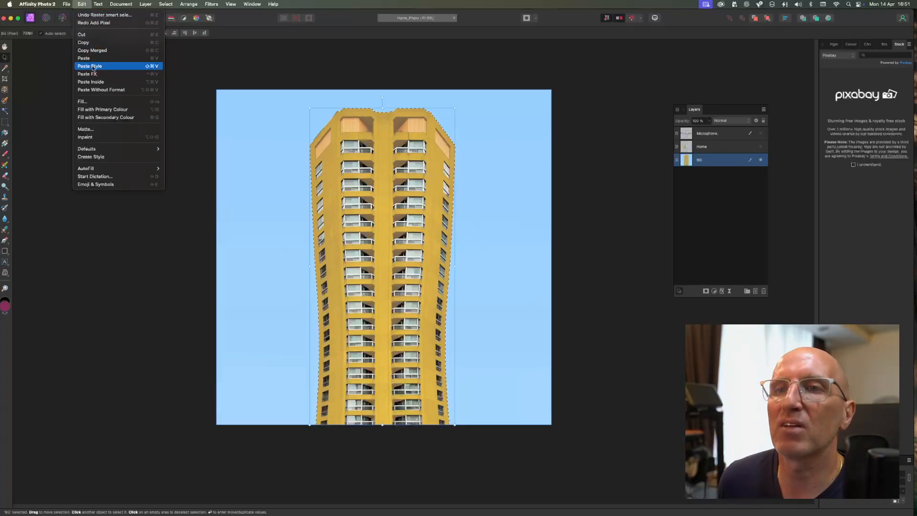
{"action": "left_click", "coordinate": [84, 57]}
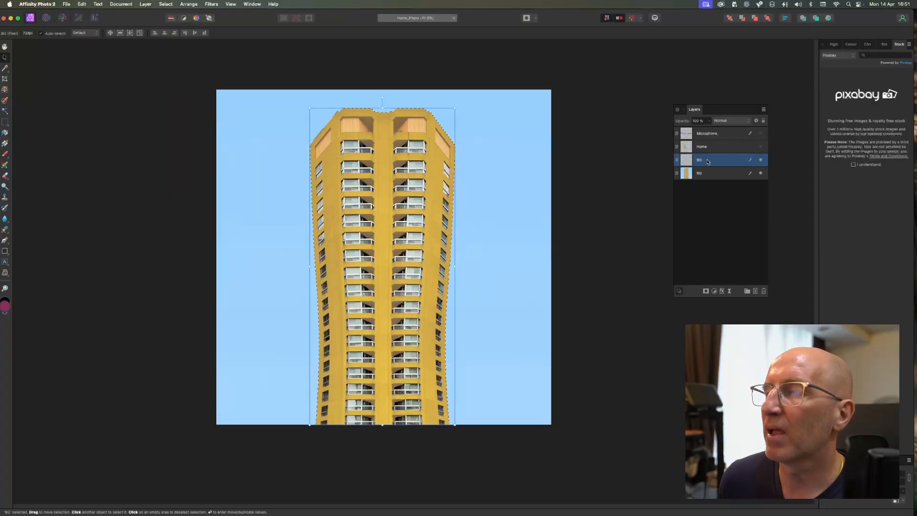
{"action": "left_click", "coordinate": [761, 174]}
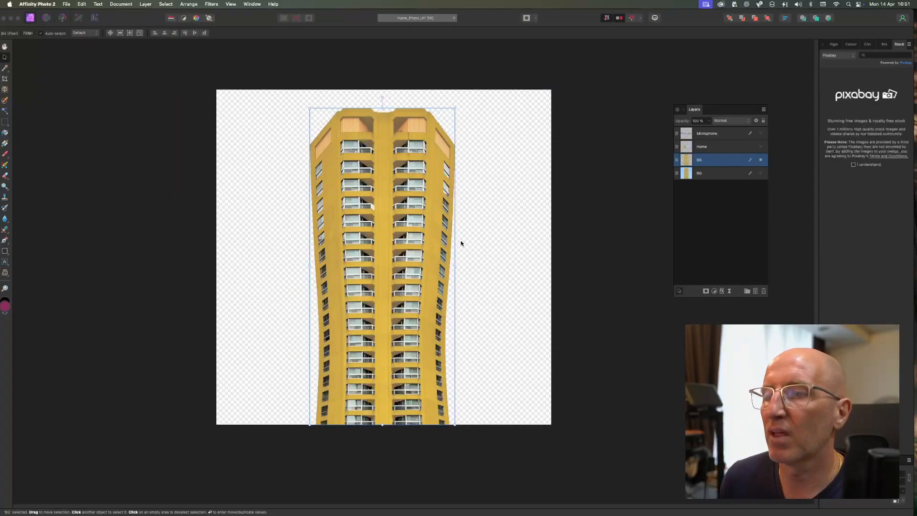
{"action": "left_click", "coordinate": [567, 239]}
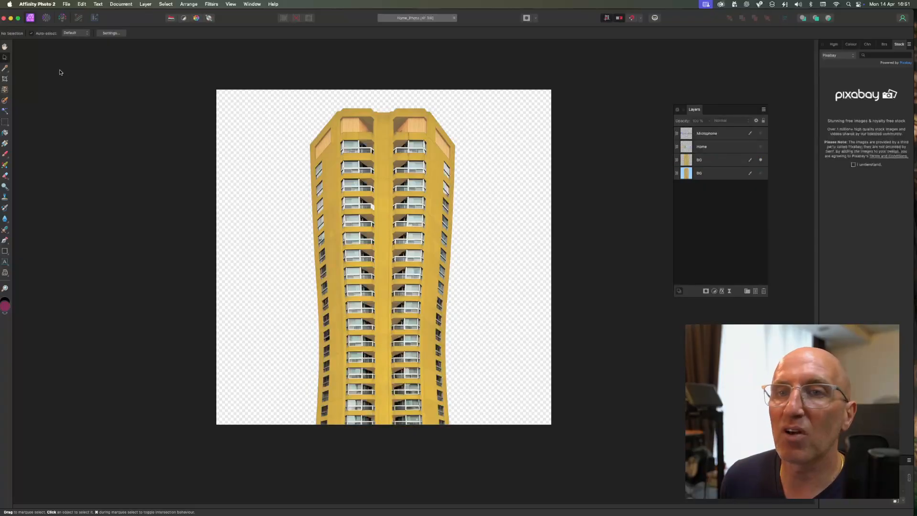
{"action": "left_click_drag", "start_coordinate": [430, 208], "coordinate": [392, 215]}
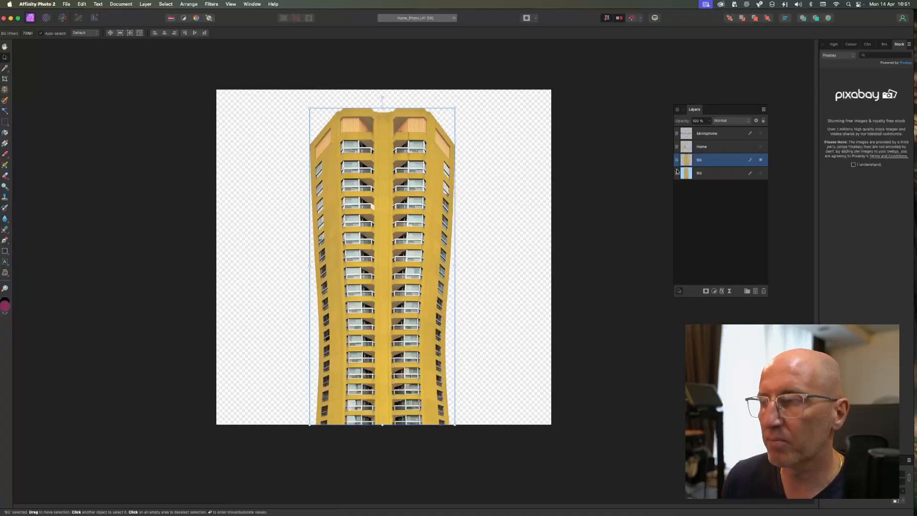
Show the Microphone layer, move its lettering up slightly and place the layer directly beneath the tower cutout
{"action": "left_click", "coordinate": [712, 134]}
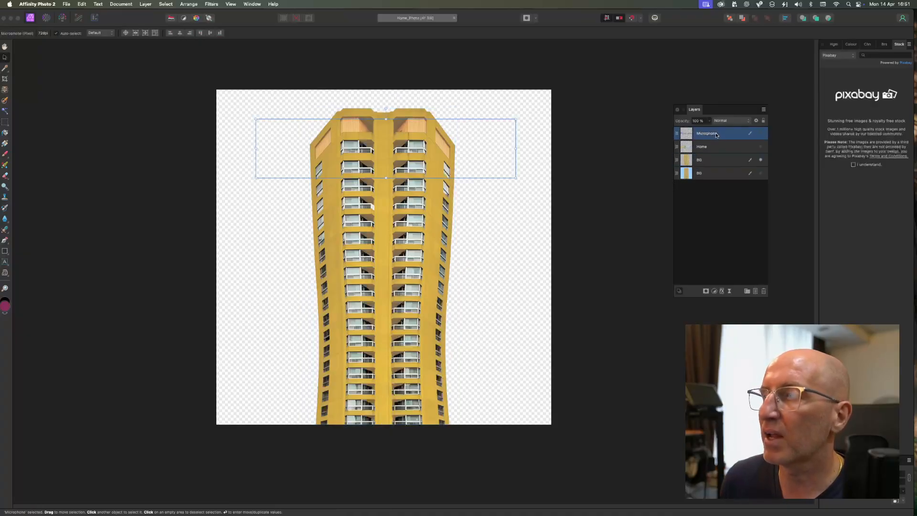
{"action": "left_click", "coordinate": [761, 133]}
{"action": "left_click_drag", "start_coordinate": [444, 156], "coordinate": [445, 135]}
{"action": "left_click_drag", "start_coordinate": [711, 136], "coordinate": [707, 164]}
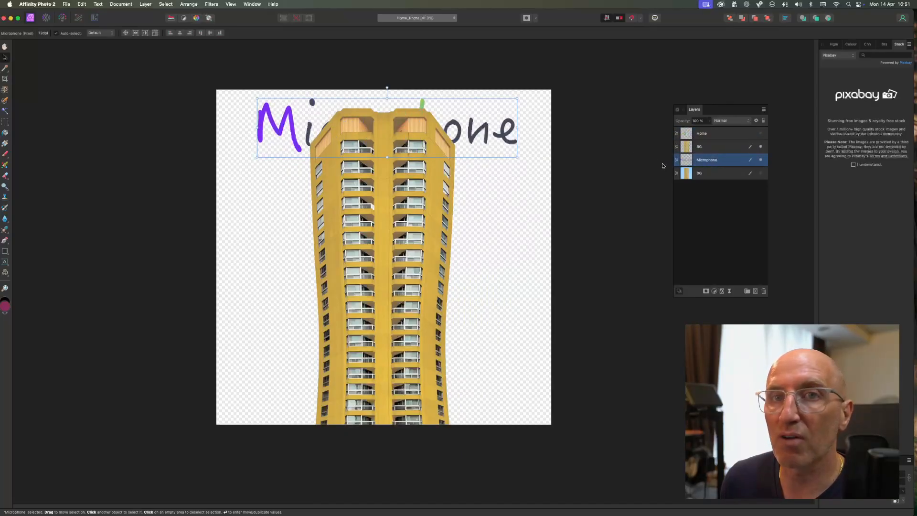